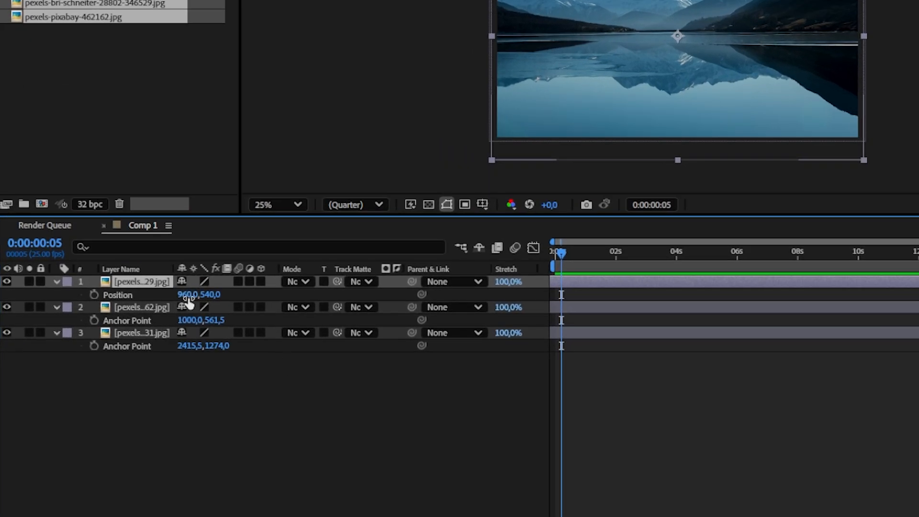
- Try shifting the top image layer horizontally and vertically, ending with its Position at 960, 588
{"action": "left_click_drag", "start_coordinate": [186, 294], "coordinate": [166, 294]}
{"action": "left_click_drag", "start_coordinate": [183, 333], "coordinate": [364, 313]}
{"action": "key", "text": "ctrl+z"}
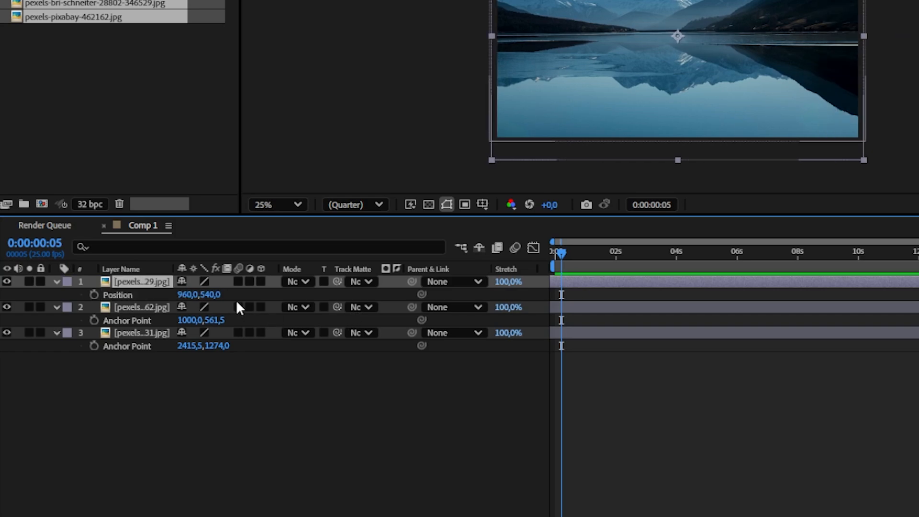
{"action": "mouse_move", "coordinate": [210, 294]}
{"action": "left_mouse_down"}
{"action": "mouse_move", "coordinate": [248, 286]}
{"action": "mouse_move", "coordinate": [199, 301]}
{"action": "left_mouse_up"}
{"action": "key", "text": "ctrl+z"}
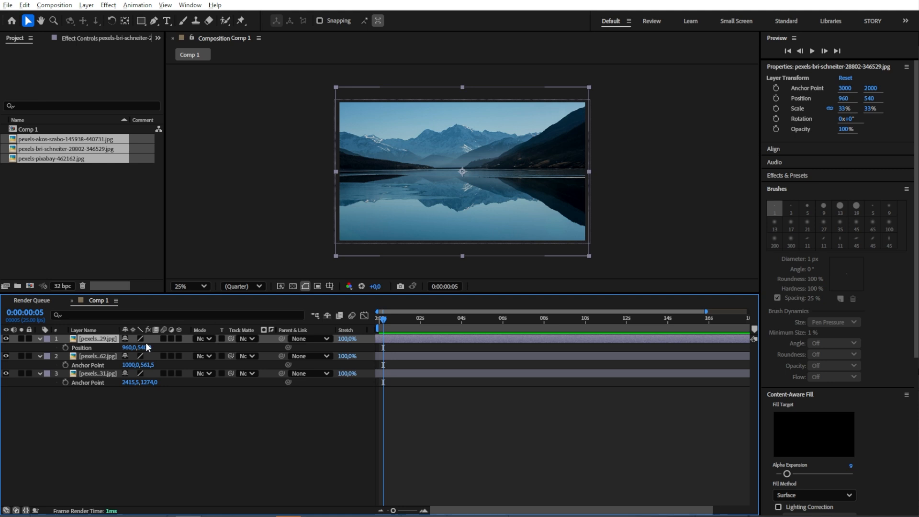
{"action": "left_click_drag", "start_coordinate": [143, 348], "coordinate": [169, 341]}
{"action": "key", "text": "ctrl+z"}
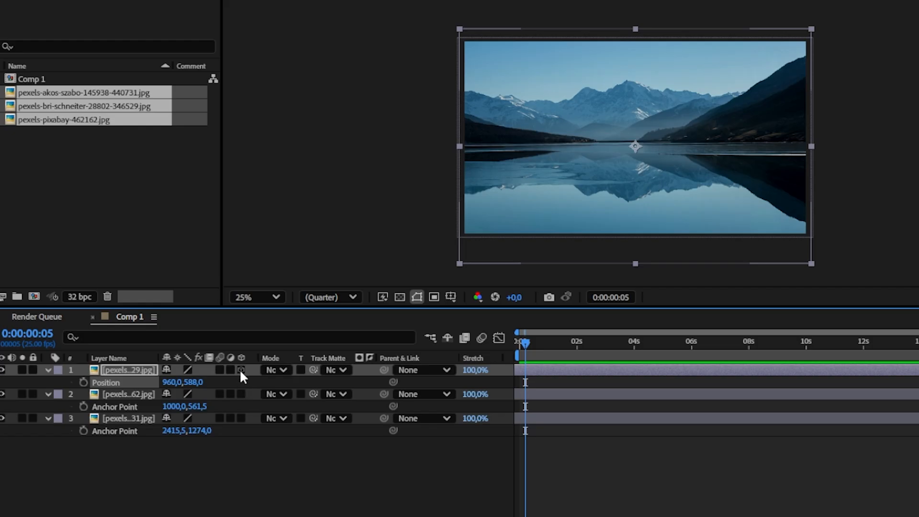
- Make the top image layer 3D and try moving it forward and backward along its Z position
{"action": "left_click", "coordinate": [241, 370]}
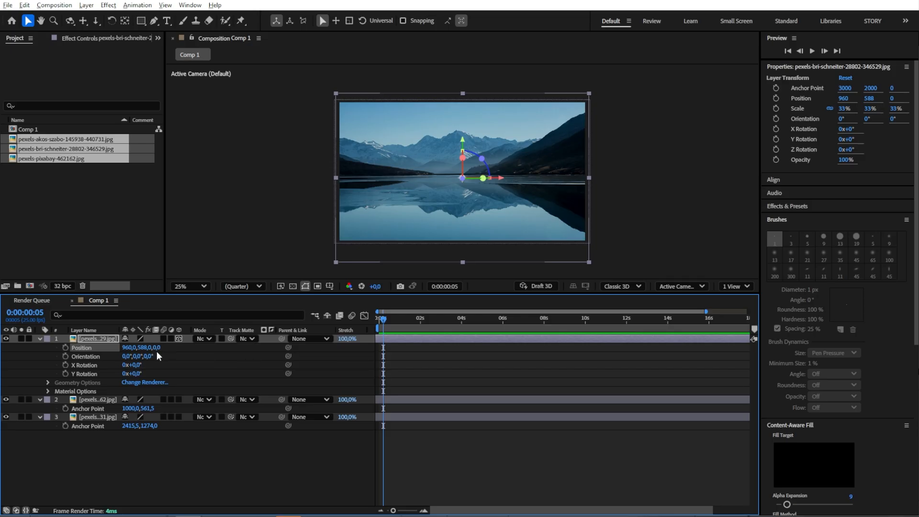
{"action": "left_click_drag", "start_coordinate": [158, 350], "coordinate": [192, 348]}
{"action": "key", "text": "ctrl+z"}
{"action": "left_click_drag", "start_coordinate": [159, 348], "coordinate": [97, 384]}
- Switch the top image layer back to 2D and try rotating it with its single Rotation value
{"action": "left_click", "coordinate": [179, 339]}
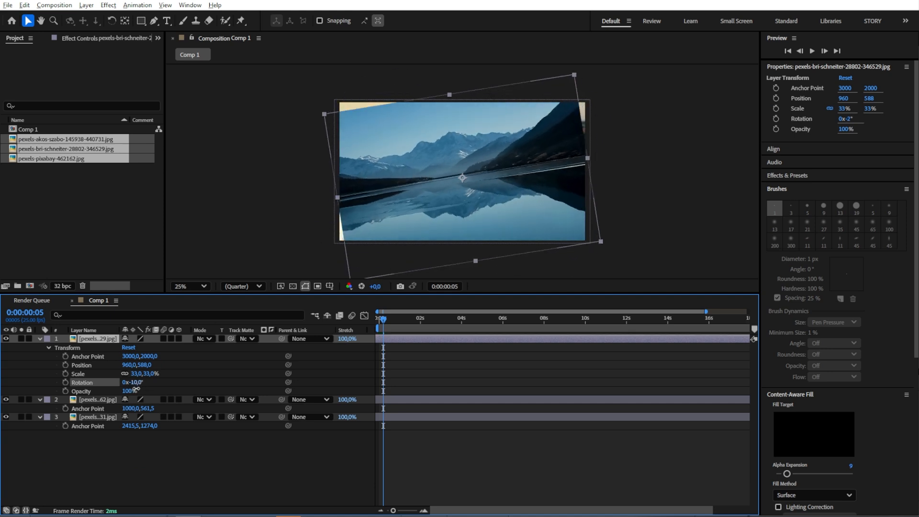
{"action": "left_click_drag", "start_coordinate": [130, 382], "coordinate": [146, 384]}
{"action": "key", "text": "ctrl+z"}
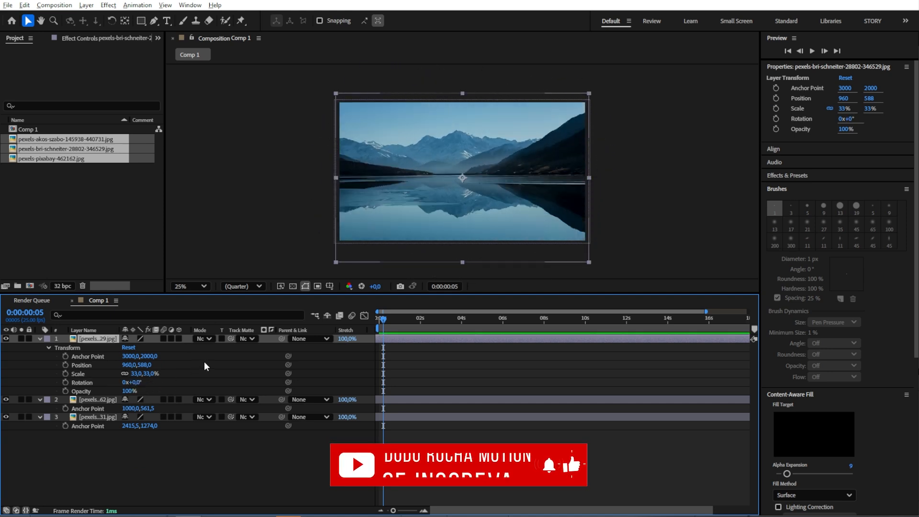
- Turn all three image layers into 3D layers, trying Y Rotation on the top one, and collapse their properties
{"action": "left_click", "coordinate": [179, 339]}
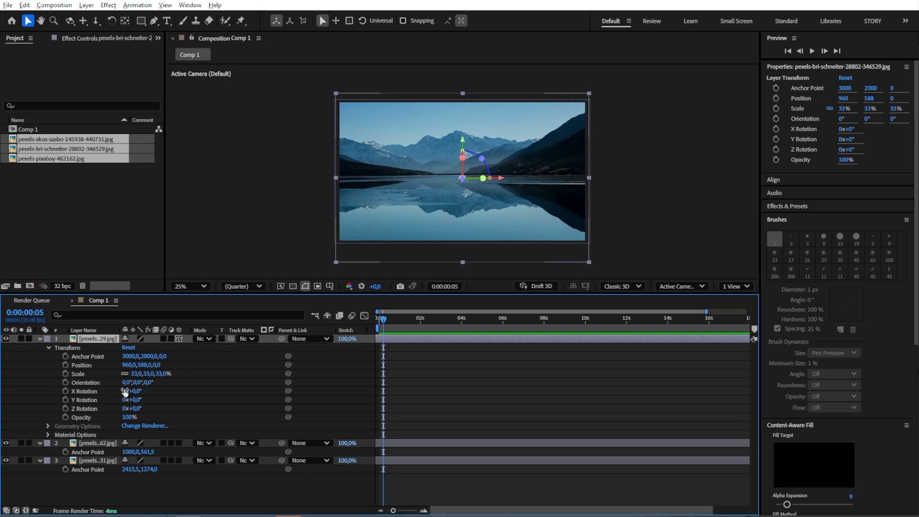
{"action": "mouse_move", "coordinate": [135, 400]}
{"action": "left_mouse_down"}
{"action": "mouse_move", "coordinate": [163, 395]}
{"action": "mouse_move", "coordinate": [139, 402]}
{"action": "left_mouse_up"}
{"action": "left_click", "coordinate": [39, 338]}
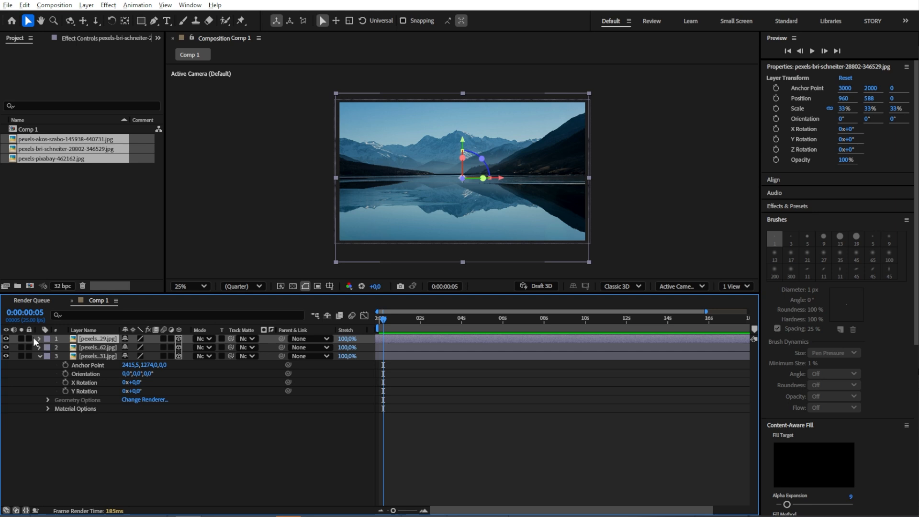
{"action": "left_click", "coordinate": [39, 355]}
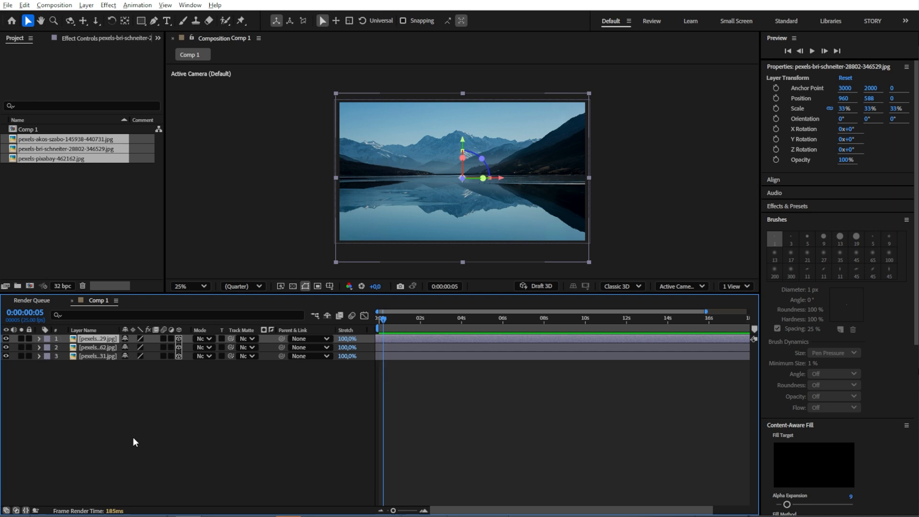
- Add a new two-node camera to Comp 1 with the 50mm preset
{"action": "left_click", "coordinate": [133, 436]}
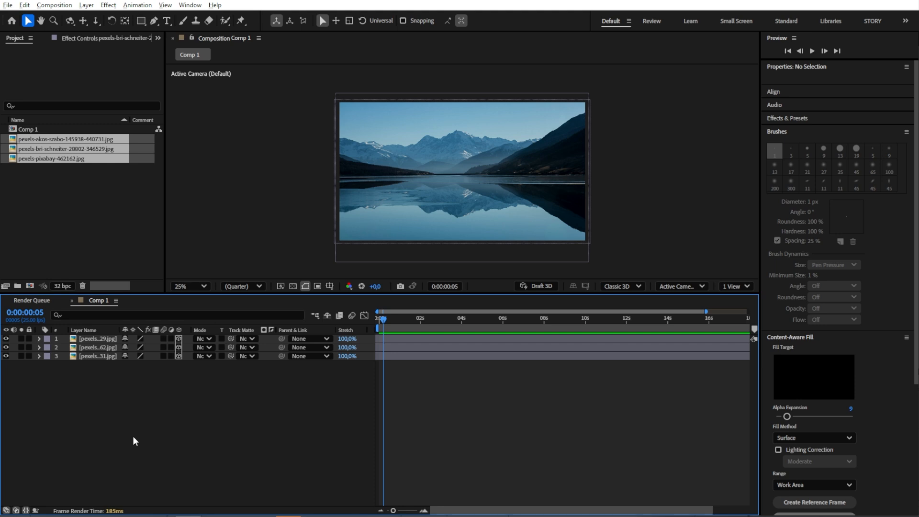
{"action": "right_click", "coordinate": [148, 419]}
{"action": "mouse_move", "coordinate": [207, 297]}
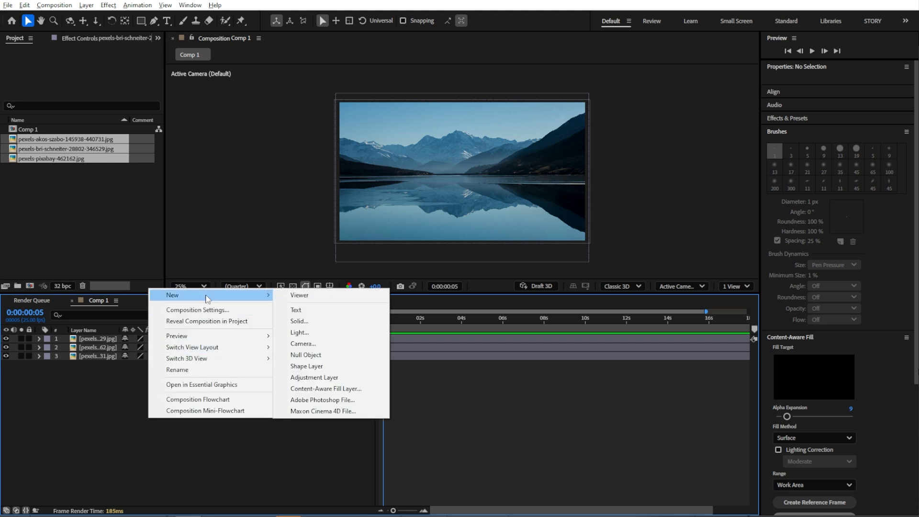
{"action": "left_click", "coordinate": [327, 341]}
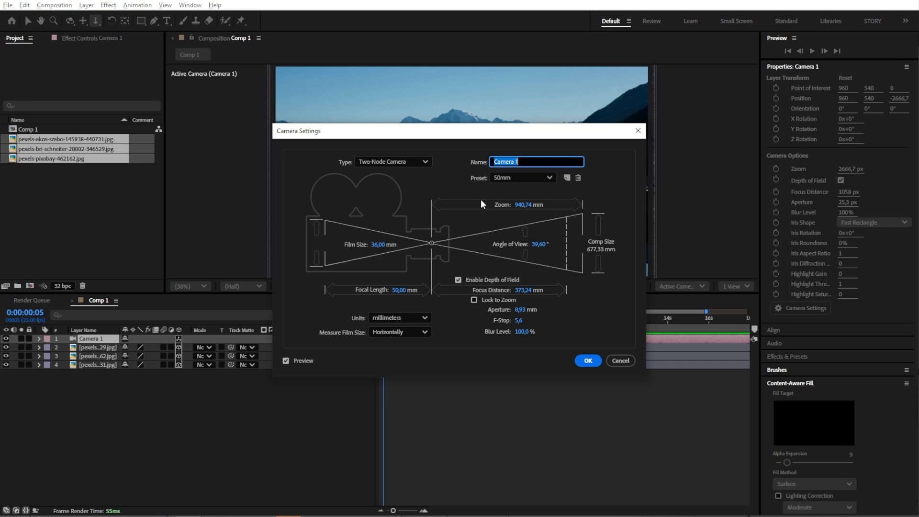
- Try the 28mm preset on Camera 1, undo it, and dismiss the reopened camera settings
{"action": "left_click", "coordinate": [508, 179]}
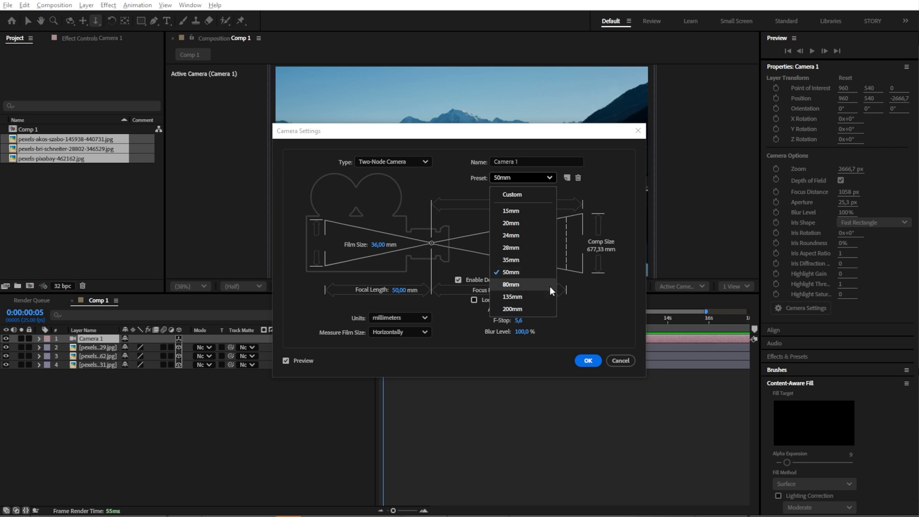
{"action": "left_click", "coordinate": [511, 247]}
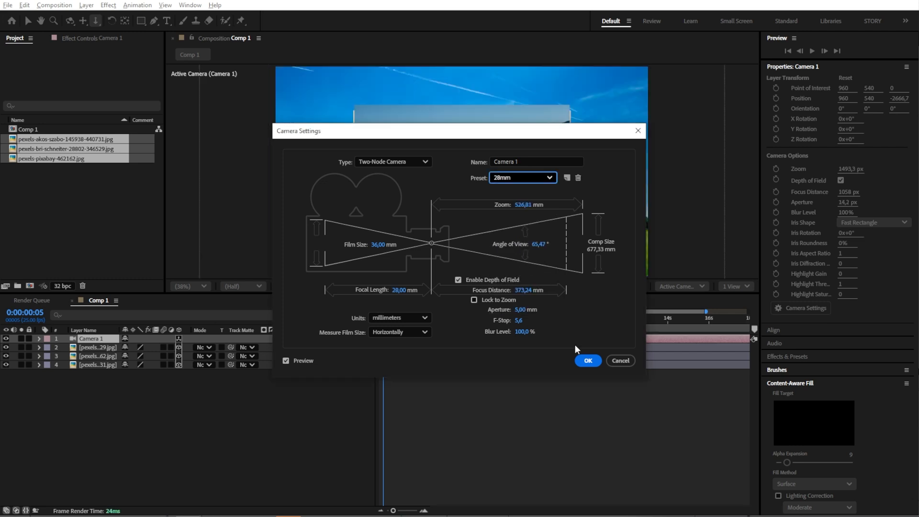
{"action": "left_click", "coordinate": [589, 360]}
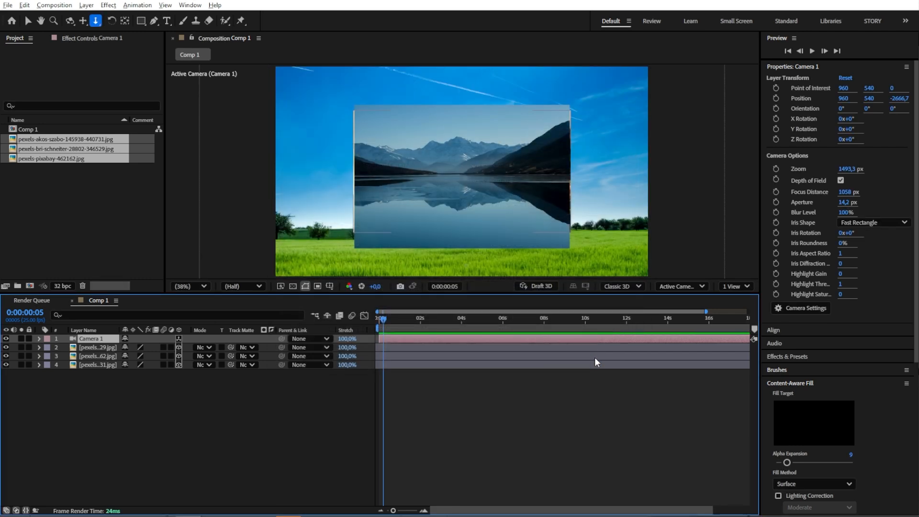
{"action": "key", "text": "ctrl+z"}
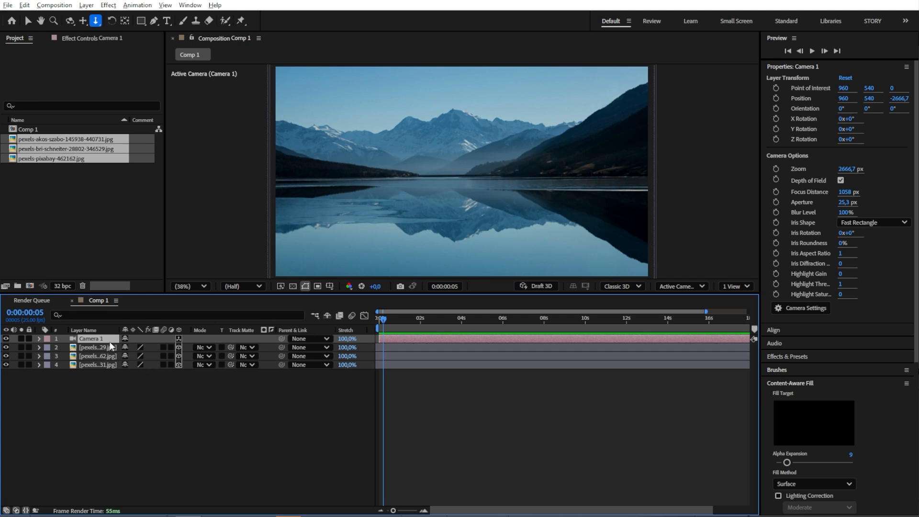
{"action": "double_click", "coordinate": [94, 338]}
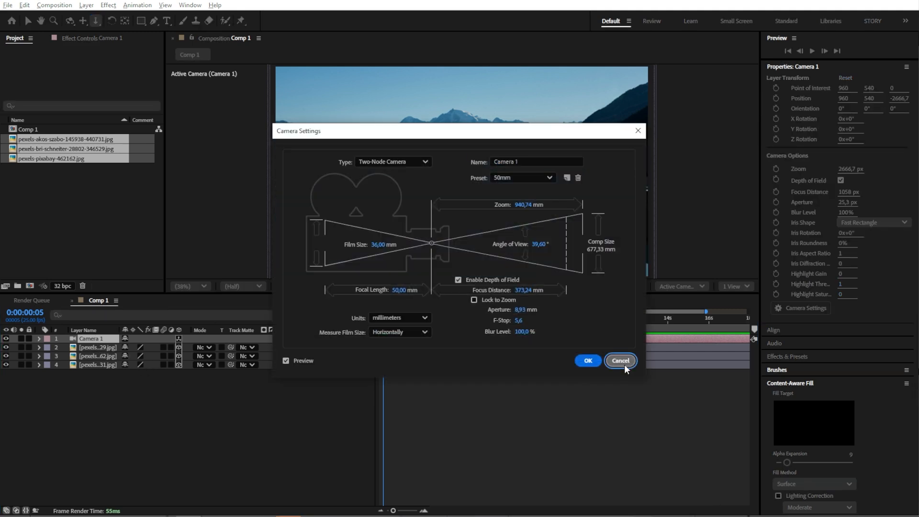
{"action": "left_click", "coordinate": [624, 363]}
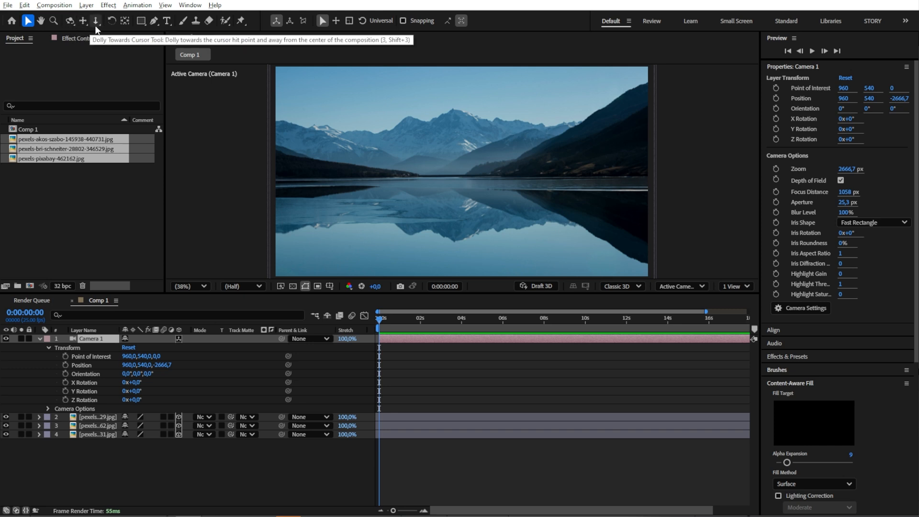
- Try panning, dollying and orbiting Camera 1 in the composition view with the camera tools
{"action": "key", "text": "2"}
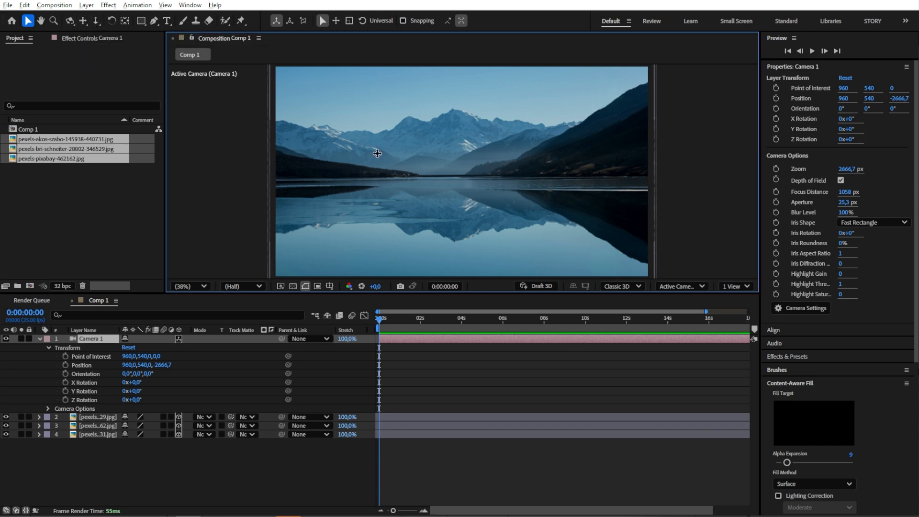
{"action": "left_click_drag", "start_coordinate": [367, 164], "coordinate": [391, 161]}
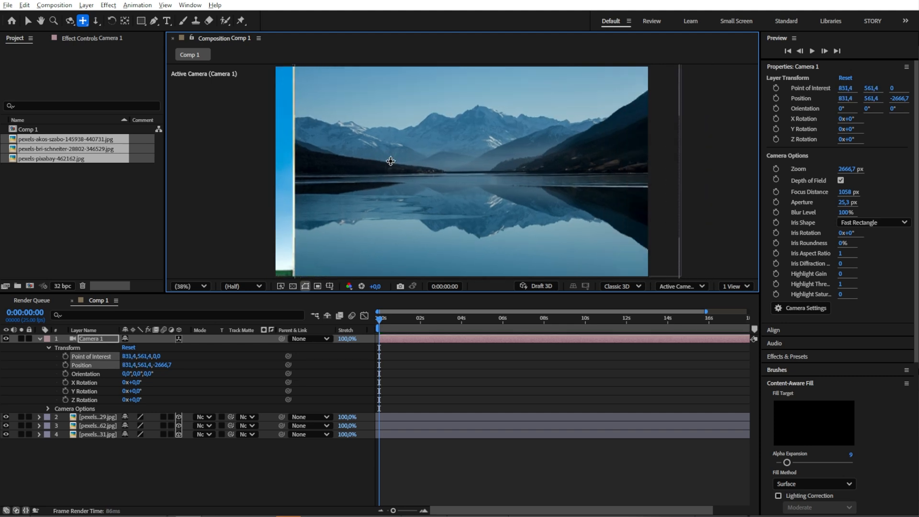
{"action": "key", "text": "ctrl+z"}
{"action": "key", "text": "3"}
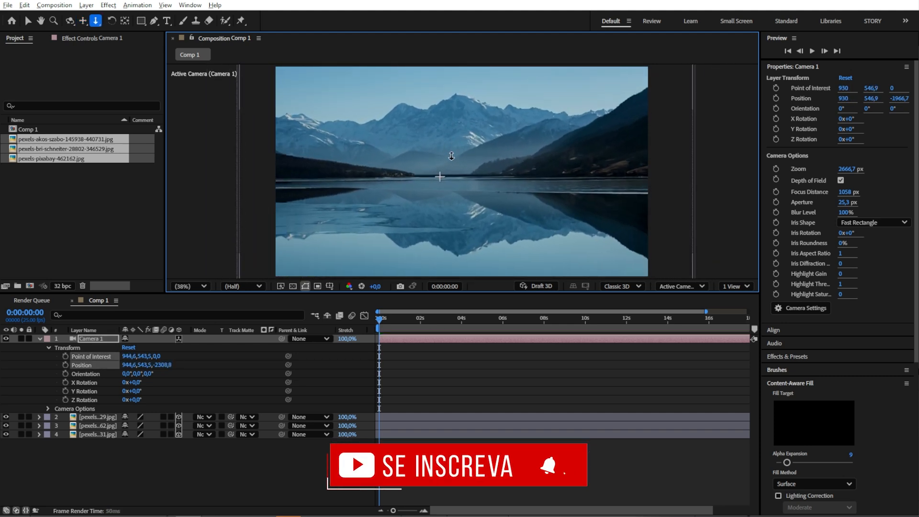
{"action": "key", "text": "1"}
{"action": "left_click_drag", "start_coordinate": [443, 179], "coordinate": [447, 156]}
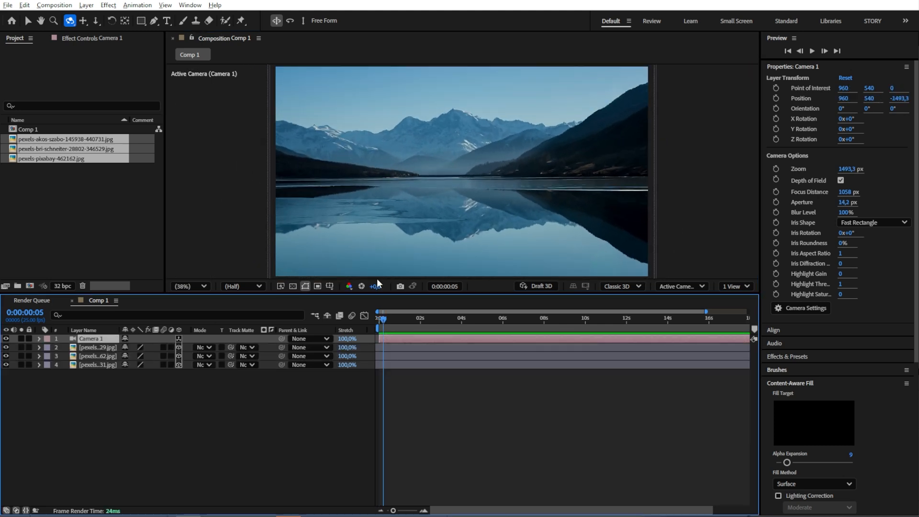
- Start keyframing Camera 1's Point of Interest and Position at 0:00:00:05
{"action": "left_click", "coordinate": [39, 338]}
{"action": "left_click", "coordinate": [47, 348]}
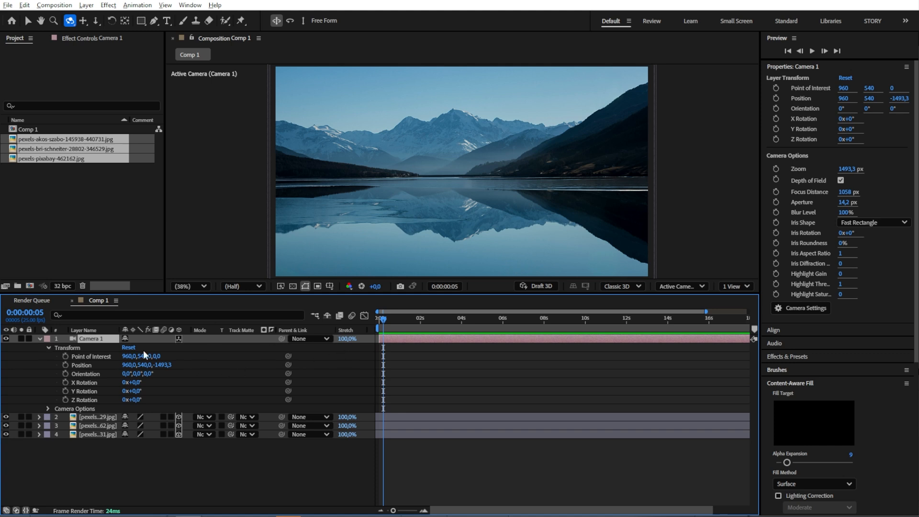
{"action": "left_click", "coordinate": [66, 357]}
{"action": "left_click", "coordinate": [66, 364]}
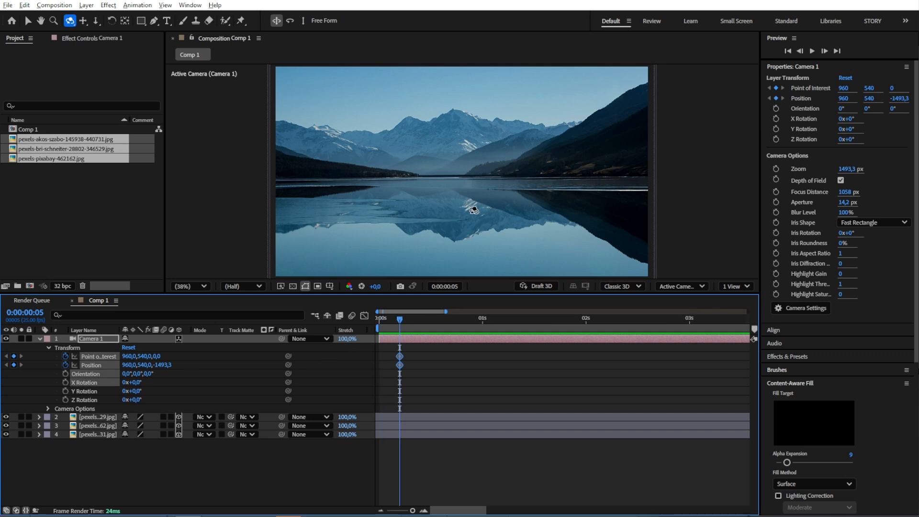
- Reframe the camera closer at an angle, to position about 1128.7, 817.8, -754.5, and shift both keyframes to the start of the timeline
{"action": "left_click_drag", "start_coordinate": [472, 206], "coordinate": [439, 172]}
{"action": "key", "text": "c"}
{"action": "key", "text": "c"}
{"action": "key", "text": "c"}
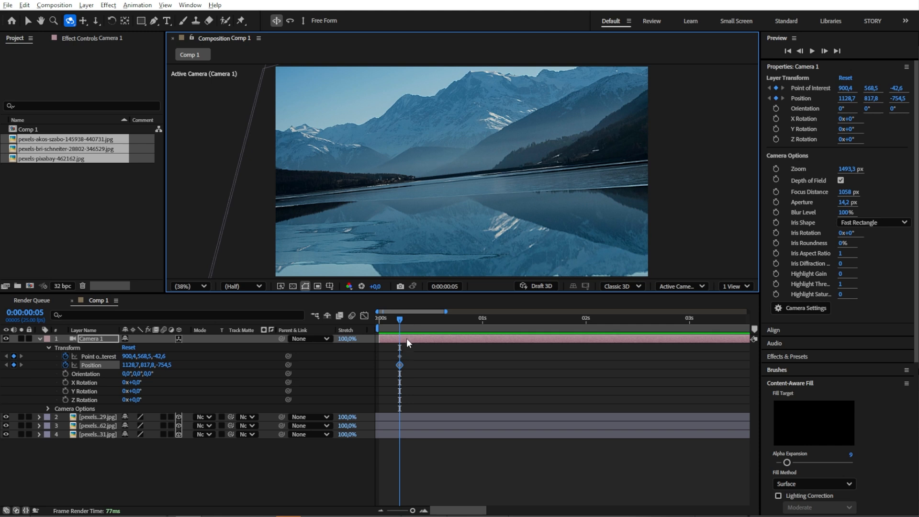
{"action": "left_click_drag", "start_coordinate": [407, 339], "coordinate": [382, 360]}
{"action": "left_click", "coordinate": [403, 353]}
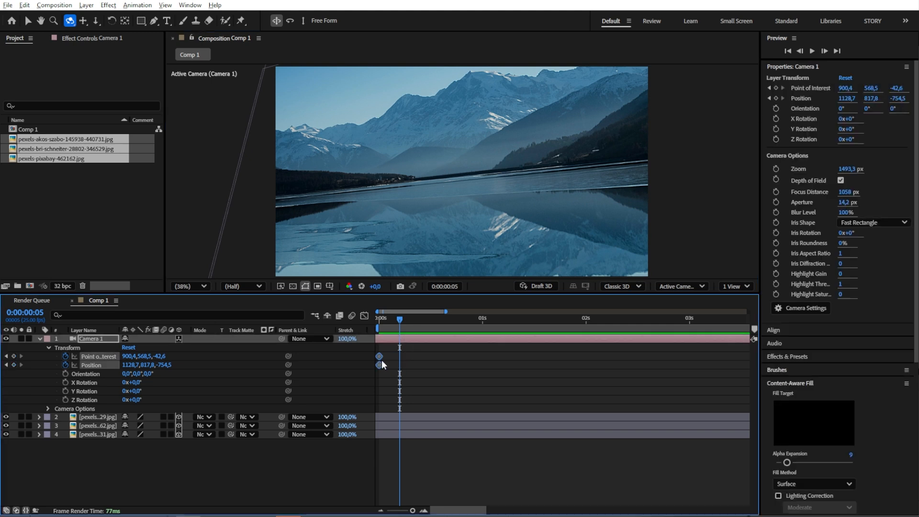
- At 0:00:03:02, reframe the camera from the opposite side, to position about 425.9, 868.2, -853.5 and point of interest about 723, 599.9, 4.6
{"action": "left_click", "coordinate": [697, 321]}
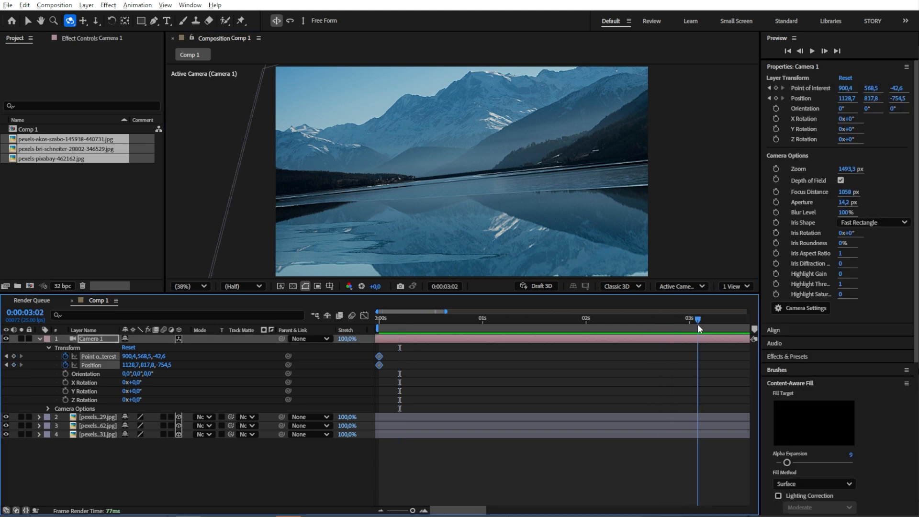
{"action": "key", "text": "c"}
{"action": "key", "text": "c"}
{"action": "key", "text": "c"}
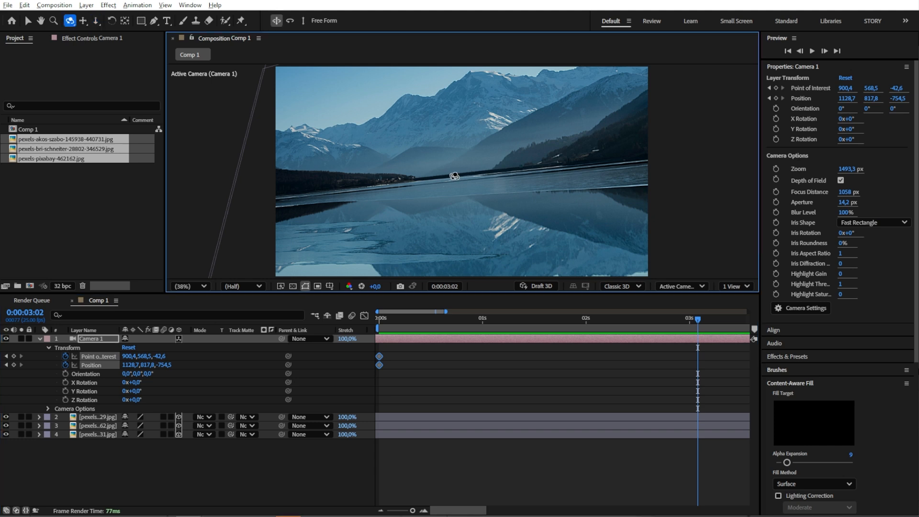
{"action": "left_click_drag", "start_coordinate": [454, 175], "coordinate": [480, 221]}
{"action": "key", "text": "c"}
{"action": "key", "text": "c"}
{"action": "key", "text": "c"}
{"action": "key", "text": "c"}
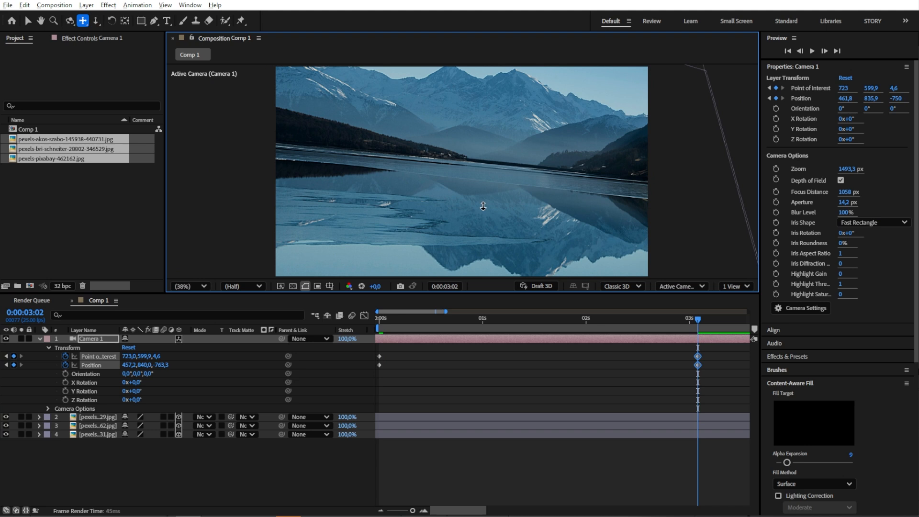
{"action": "key", "text": "c"}
- Apply Easy Ease to all of the camera's Point of Interest and Position keyframes and preview the camera move
{"action": "left_click_drag", "start_coordinate": [728, 360], "coordinate": [346, 400]}
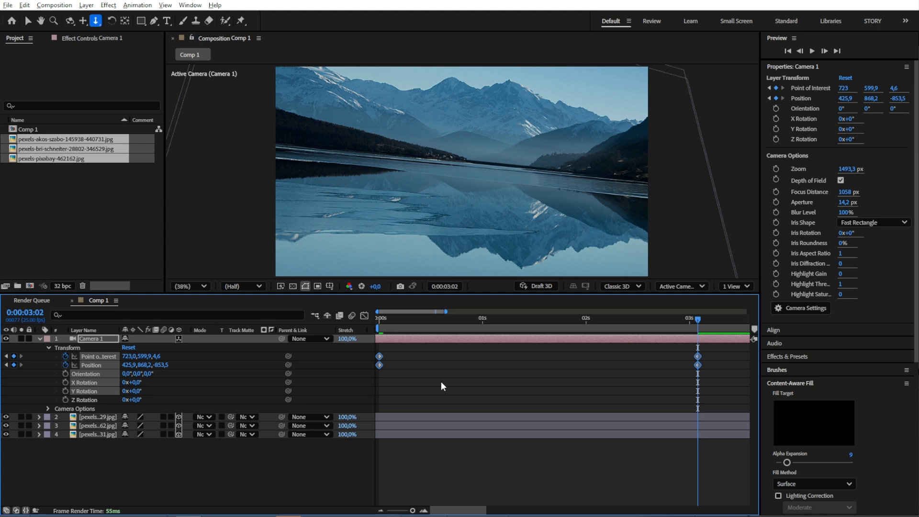
{"action": "key", "text": "F9"}
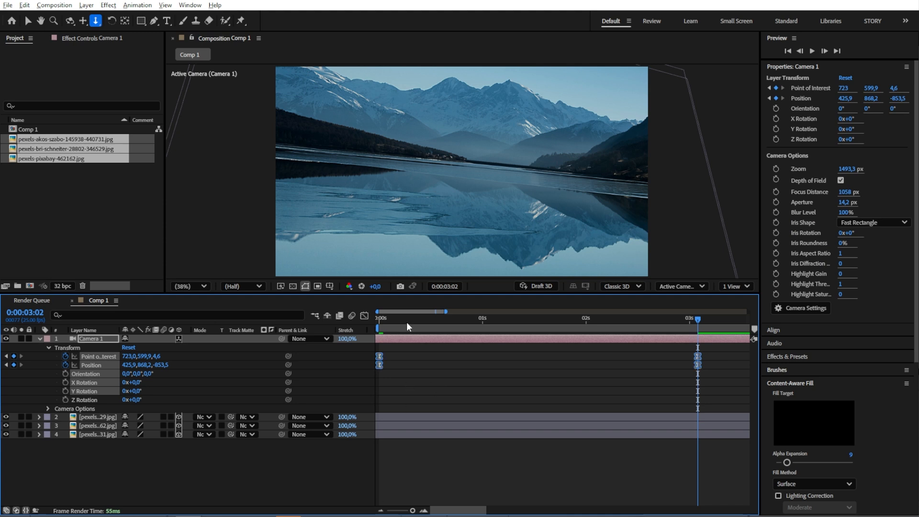
{"action": "key", "text": "space"}
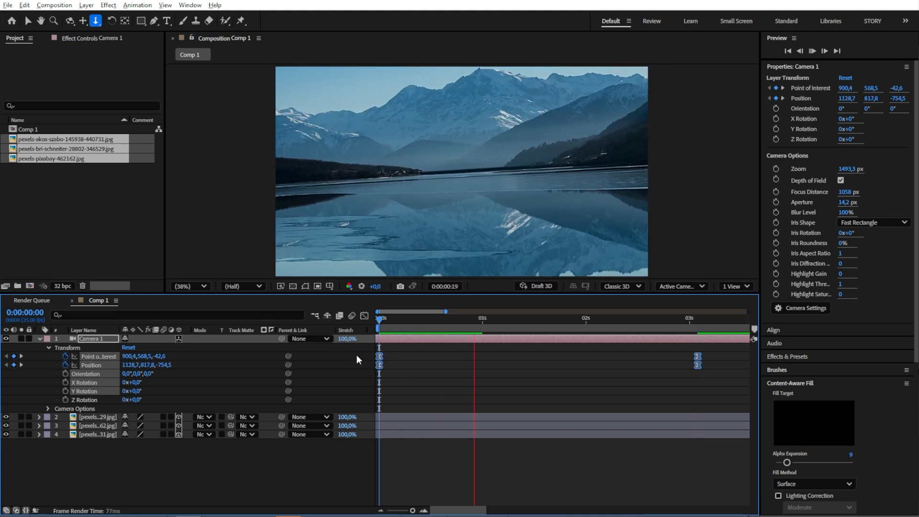
{"action": "scroll", "coordinate": [406, 374], "scroll_direction": "down", "scroll_amount": 3}
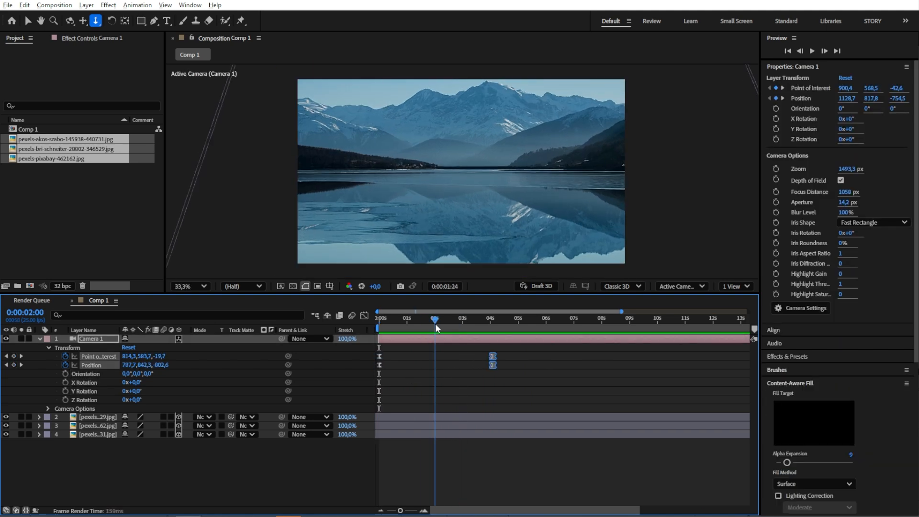
{"action": "left_click_drag", "start_coordinate": [435, 324], "coordinate": [398, 327]}
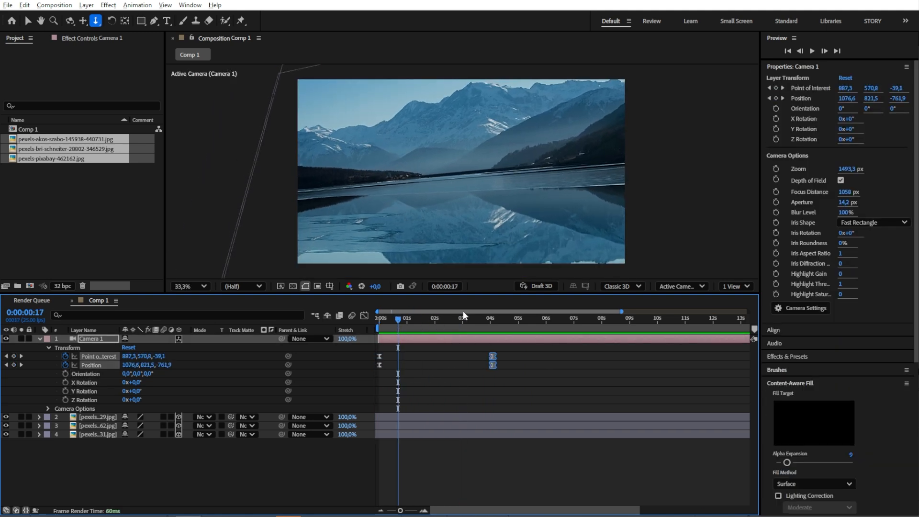
- Show the composition in two views, with Custom View 1 beside the active camera, and scrub through the camera move
{"action": "left_click", "coordinate": [734, 286]}
{"action": "left_click", "coordinate": [736, 316]}
{"action": "left_click", "coordinate": [701, 286]}
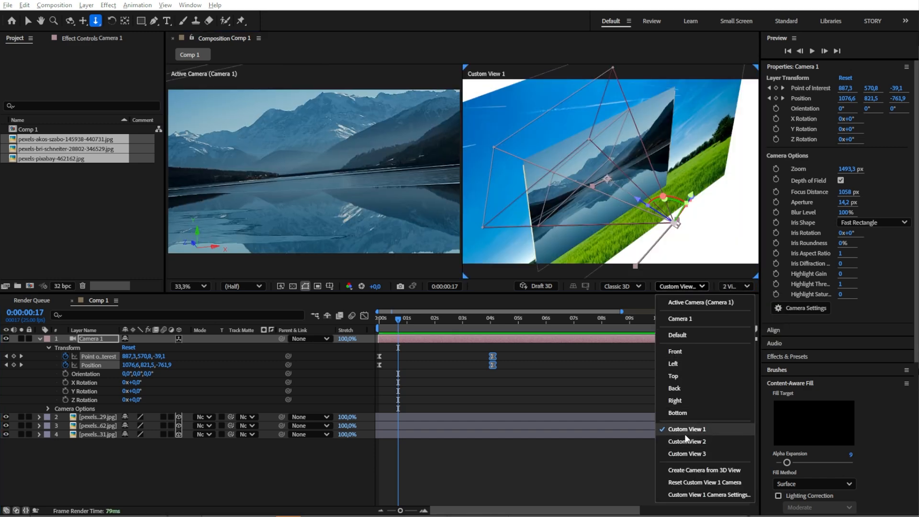
{"action": "left_click", "coordinate": [527, 397]}
{"action": "left_click_drag", "start_coordinate": [384, 321], "coordinate": [369, 339]}
{"action": "left_click", "coordinate": [427, 341]}
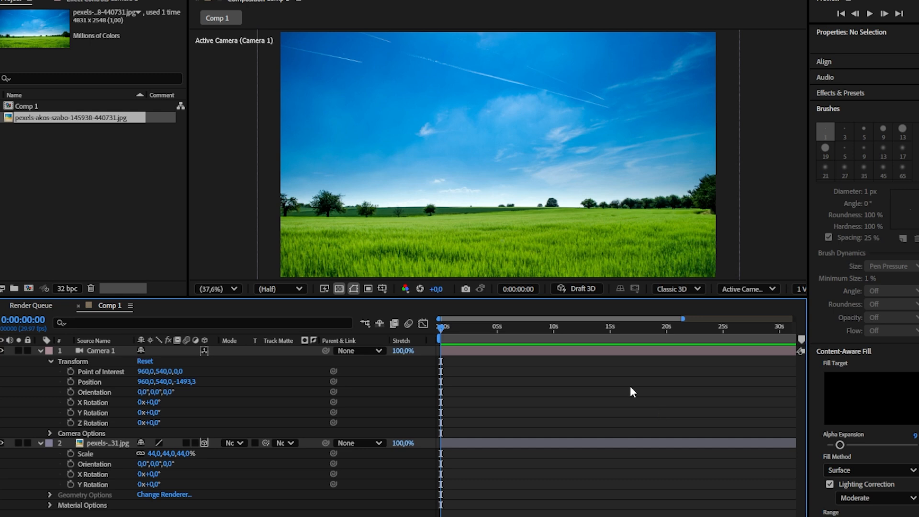
- Split the Camera 1 layer at 0:00:01:28 in the green field composition
{"action": "key", "text": "="}
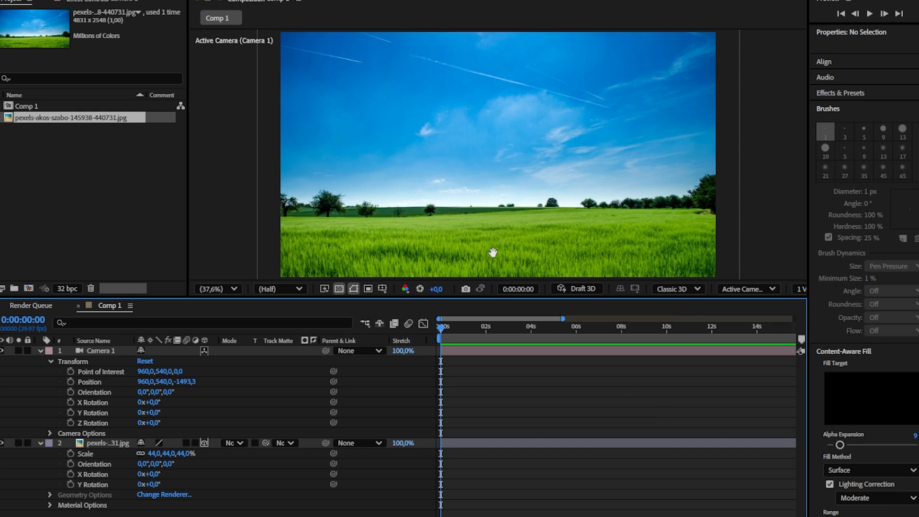
{"action": "left_click", "coordinate": [450, 326]}
{"action": "left_click_drag", "start_coordinate": [450, 326], "coordinate": [485, 329]}
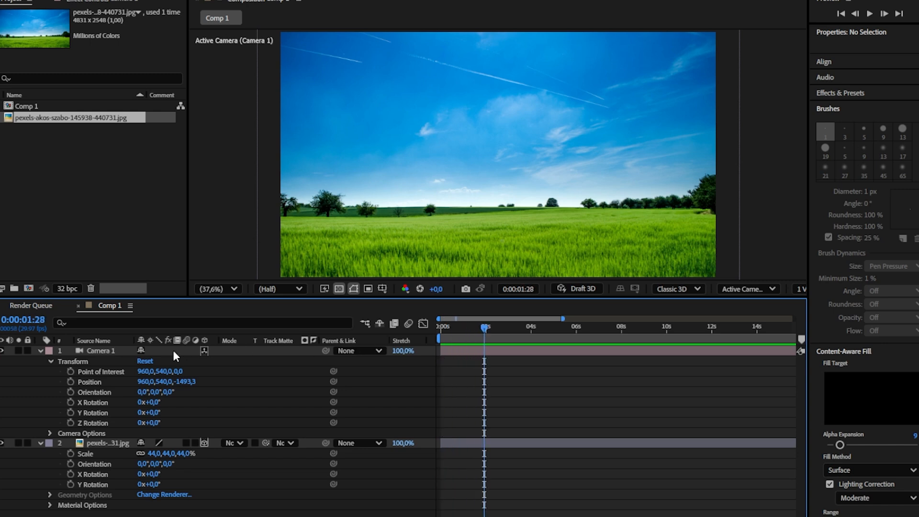
{"action": "left_click", "coordinate": [102, 351]}
{"action": "key", "text": "ctrl+d"}
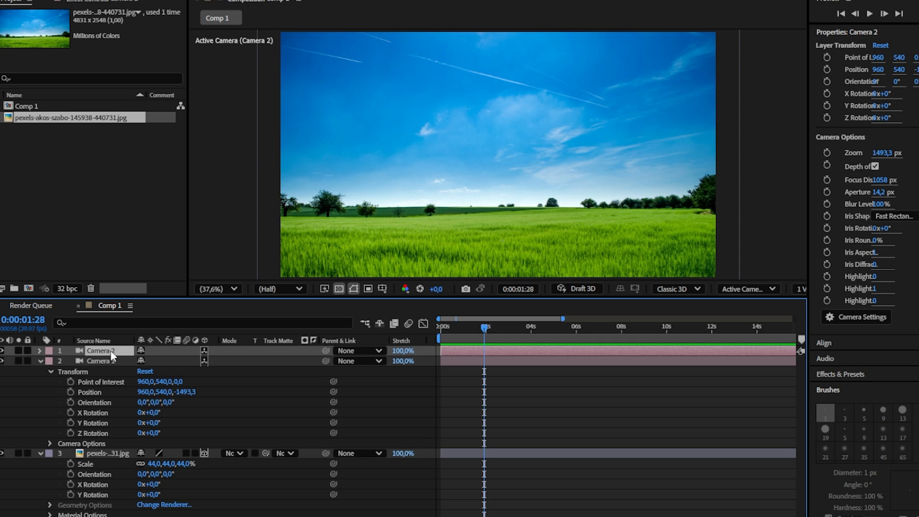
{"action": "key", "text": "ctrl+z"}
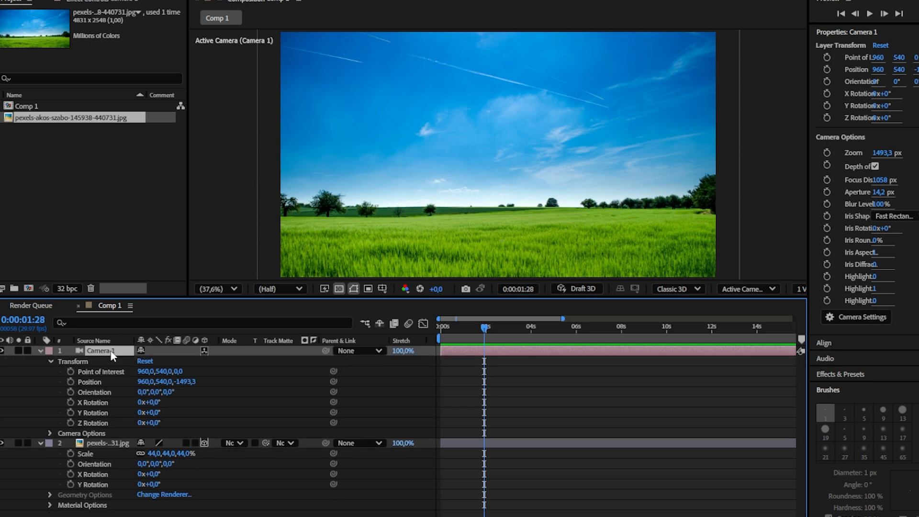
{"action": "key", "text": "ctrl+shift+d"}
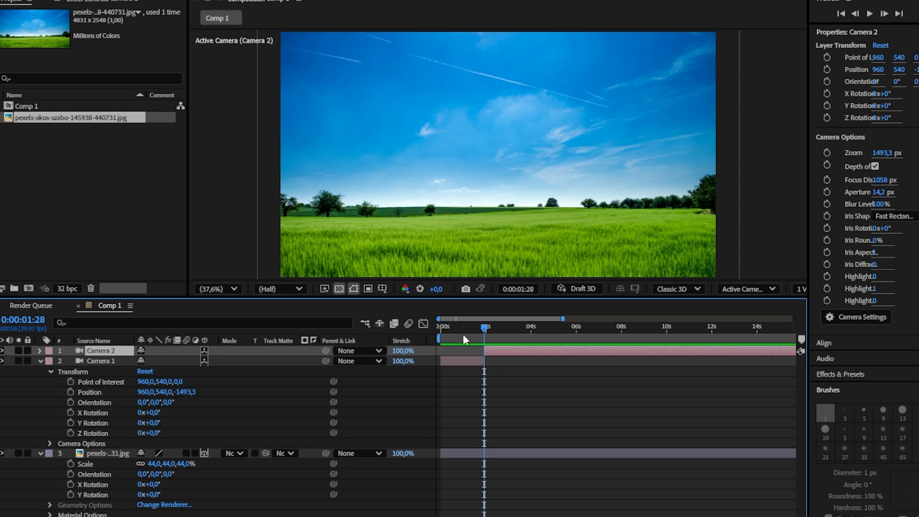
- Split the second camera layer at 0:00:04:00 and return to the start of the timeline
{"action": "left_click_drag", "start_coordinate": [485, 328], "coordinate": [530, 332]}
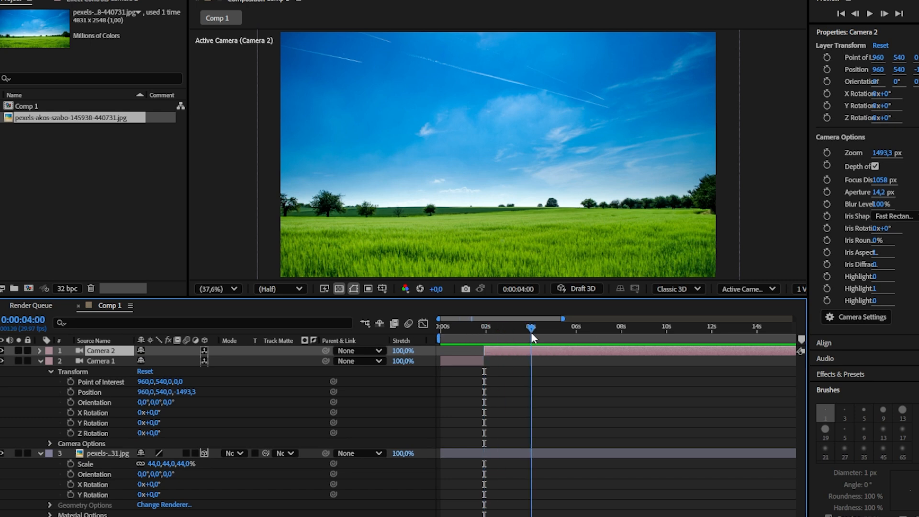
{"action": "key", "text": "ctrl+shift+d"}
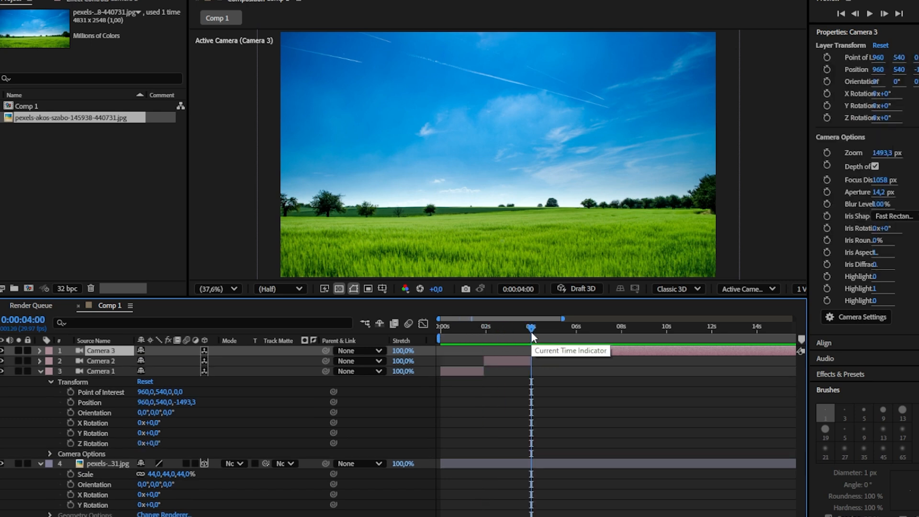
{"action": "left_click_drag", "start_coordinate": [531, 331], "coordinate": [432, 344]}
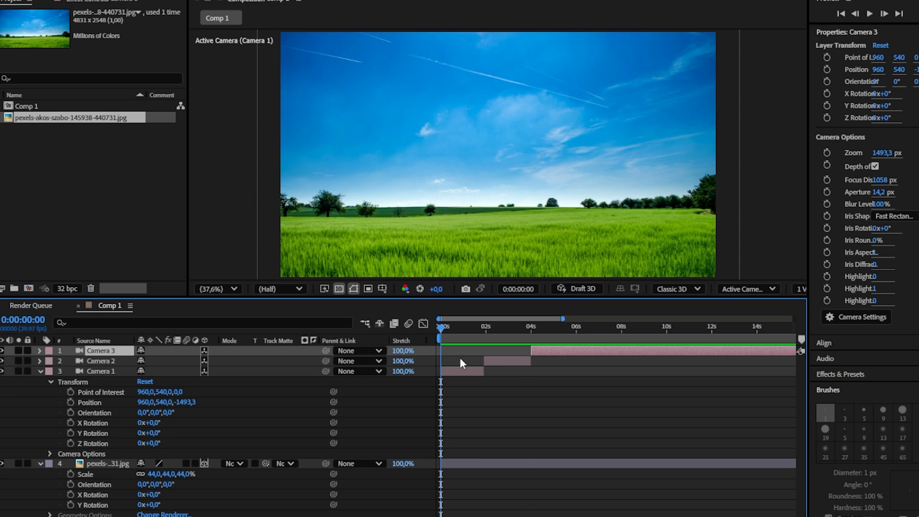
{"action": "left_click", "coordinate": [452, 371]}
{"action": "left_click", "coordinate": [505, 362]}
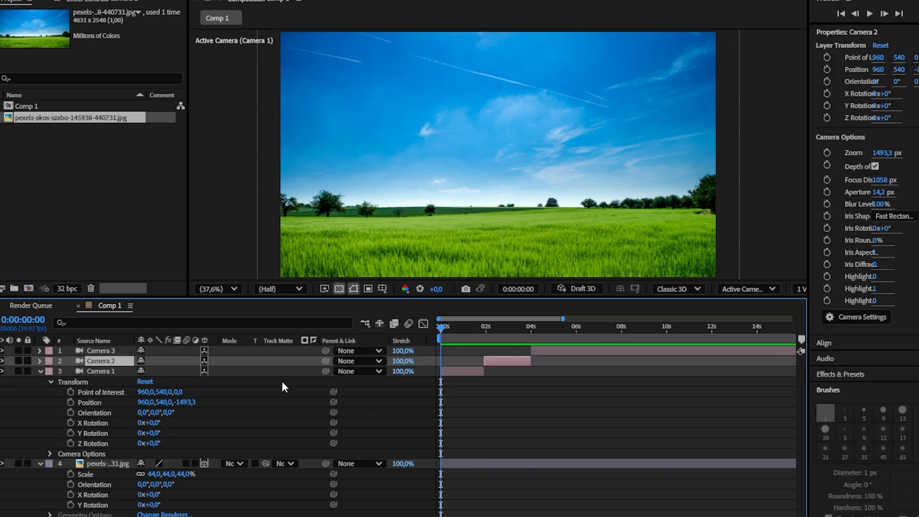
- Expand the cameras' transform properties and start keyframing Camera 1's Point of Interest and Position at 0:00:00:00
{"action": "left_click", "coordinate": [40, 361]}
{"action": "left_click", "coordinate": [39, 350]}
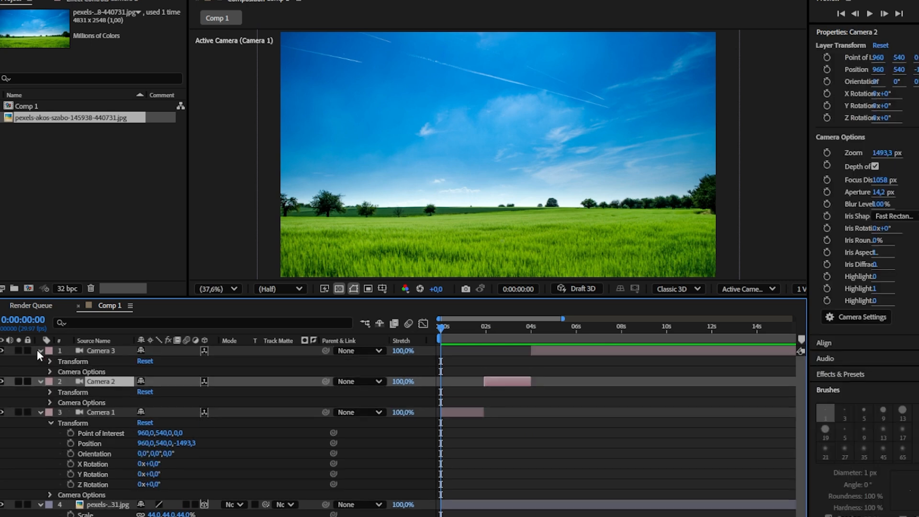
{"action": "left_click", "coordinate": [50, 392]}
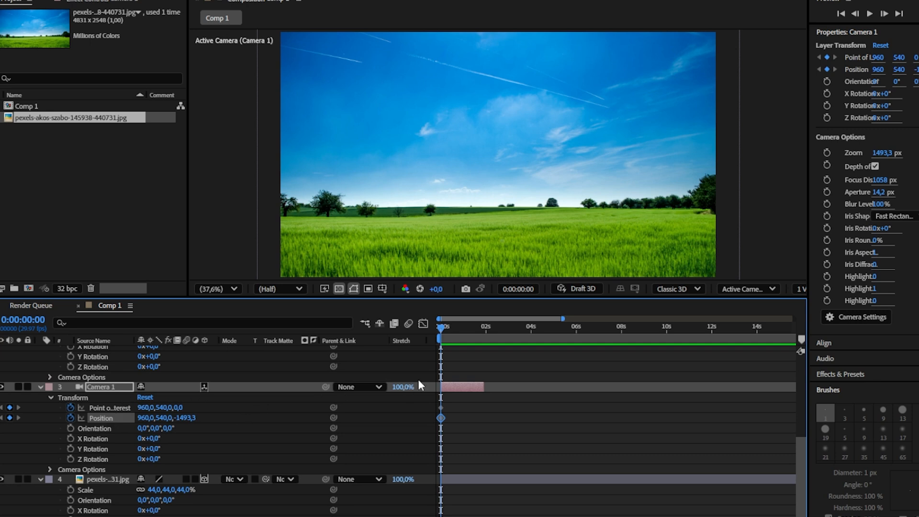
- Animate Camera 1 from position about 739.2, 584.2, -1204.1 at the start to about 1385.3, 487.7, -1180.1 at 0:00:01:27
{"action": "scroll", "coordinate": [418, 379], "scroll_direction": "up", "scroll_amount": 4}
{"action": "mouse_move", "coordinate": [365, 191]}
{"action": "left_mouse_down"}
{"action": "mouse_move", "coordinate": [367, 169]}
{"action": "mouse_move", "coordinate": [352, 178]}
{"action": "left_mouse_up"}
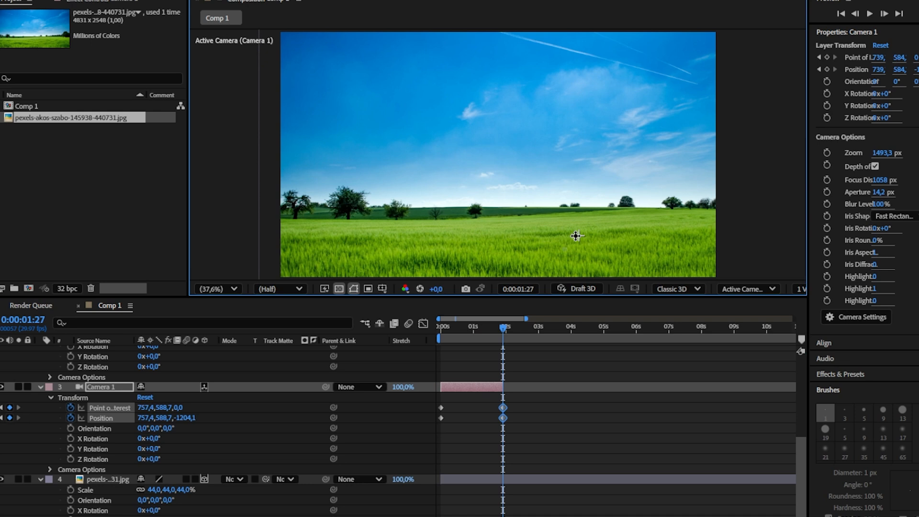
{"action": "mouse_move", "coordinate": [576, 232]}
{"action": "left_mouse_down"}
{"action": "mouse_move", "coordinate": [553, 238]}
{"action": "mouse_move", "coordinate": [562, 228]}
{"action": "mouse_move", "coordinate": [591, 239]}
{"action": "left_mouse_up"}
- Start keyframing Camera 2's Point of Interest and Position and align both keyframes with the layer's start at 0:00:01:28
{"action": "scroll", "coordinate": [499, 390], "scroll_direction": "up", "scroll_amount": 3}
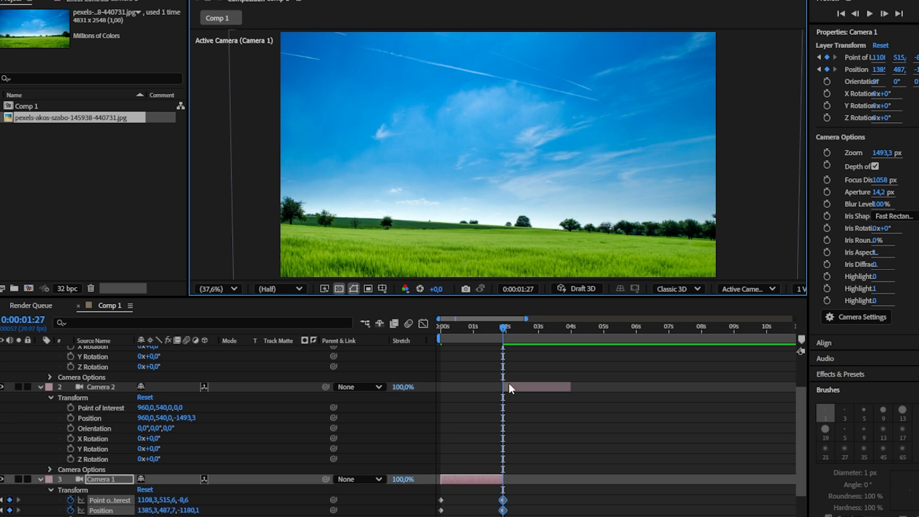
{"action": "left_click_drag", "start_coordinate": [505, 335], "coordinate": [509, 332]}
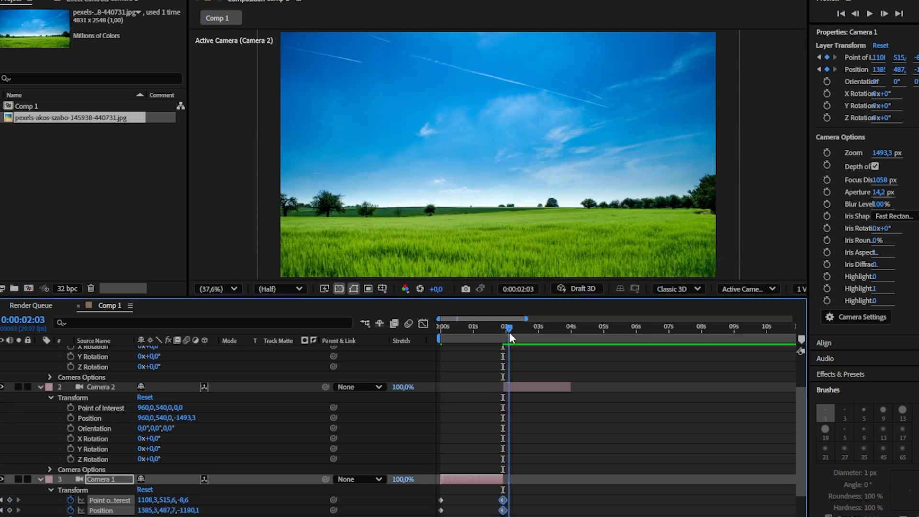
{"action": "left_click", "coordinate": [524, 385]}
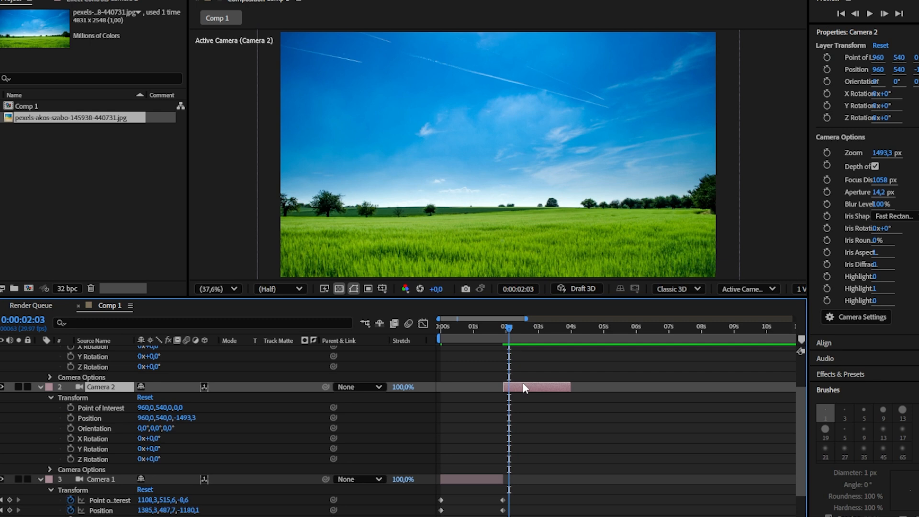
{"action": "left_click", "coordinate": [70, 409]}
{"action": "left_click_drag", "start_coordinate": [507, 410], "coordinate": [503, 407]}
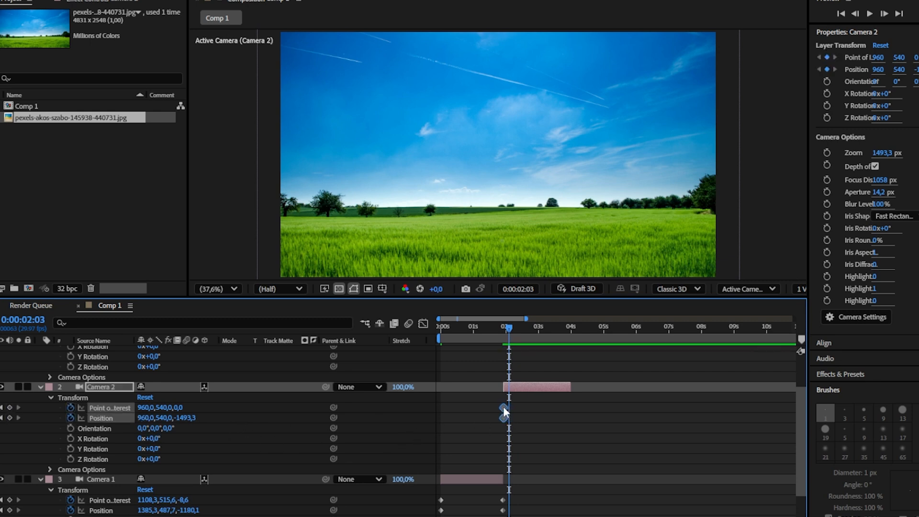
{"action": "left_click", "coordinate": [504, 332]}
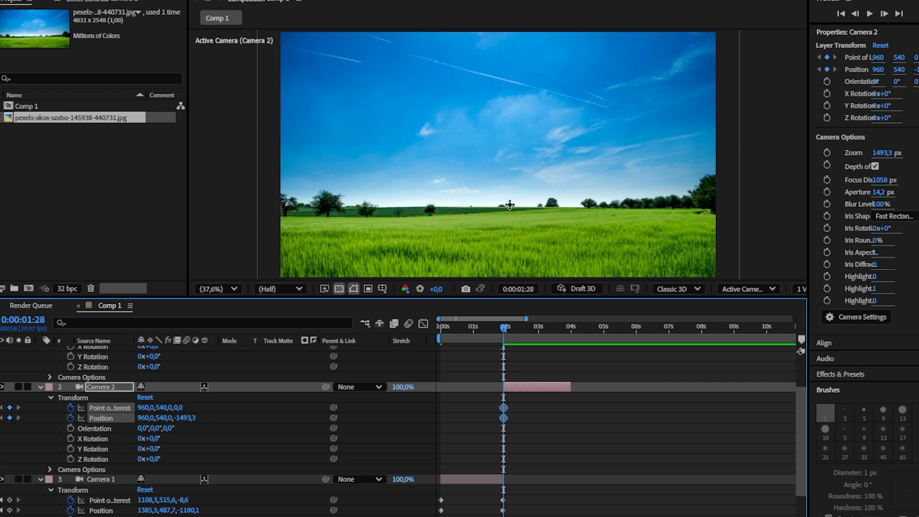
- Animate Camera 2 from position about 952.8, 585.1, -808.6 at 0:00:01:28 back to about 952.8, 585.1, -1404.8 at 0:00:04:00
{"action": "mouse_move", "coordinate": [510, 189]}
{"action": "left_mouse_down"}
{"action": "mouse_move", "coordinate": [495, 173]}
{"action": "mouse_move", "coordinate": [508, 117]}
{"action": "mouse_move", "coordinate": [518, 177]}
{"action": "left_mouse_up"}
{"action": "left_click_drag", "start_coordinate": [519, 325], "coordinate": [571, 322]}
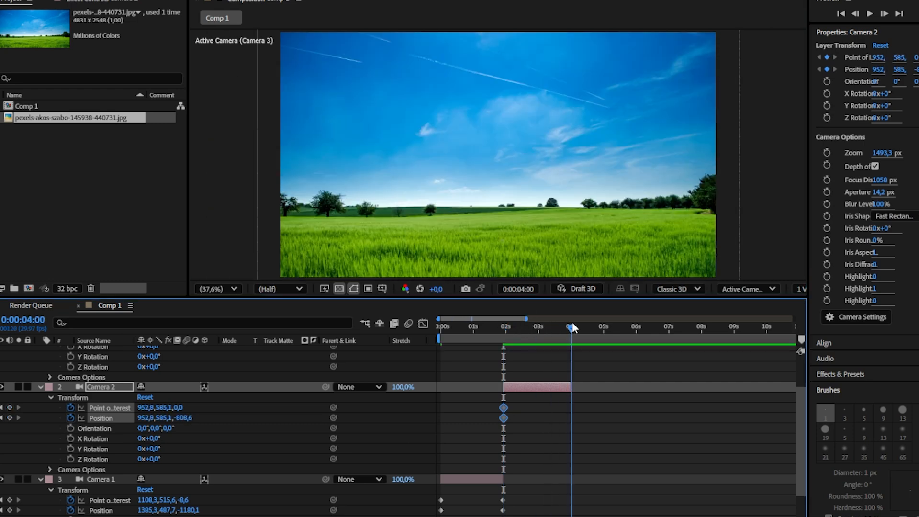
{"action": "left_click_drag", "start_coordinate": [550, 223], "coordinate": [561, 387]}
{"action": "scroll", "coordinate": [566, 401], "scroll_direction": "up", "scroll_amount": 4}
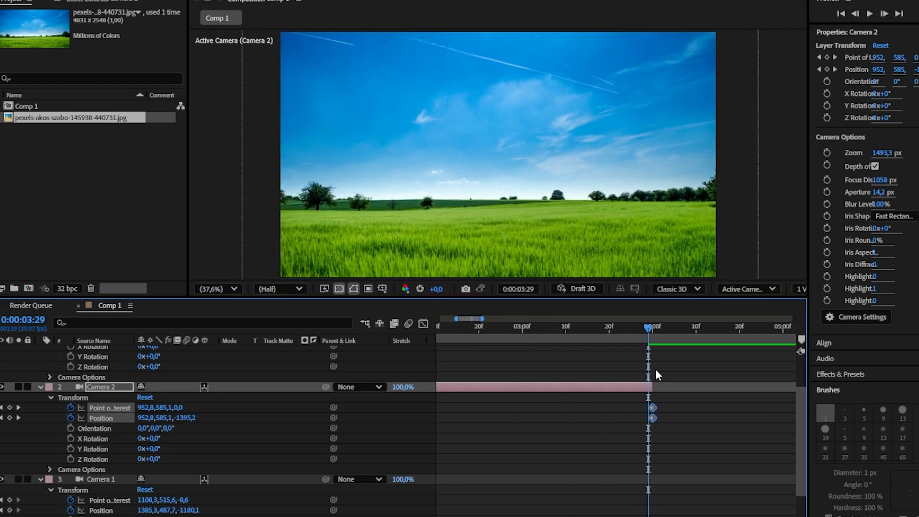
- Start keyframing Camera 3's Point of Interest and Position and align both keyframes with the layer's start at 0:00:04:00
{"action": "scroll", "coordinate": [657, 366], "scroll_direction": "up", "scroll_amount": 3}
{"action": "left_click", "coordinate": [663, 335]}
{"action": "left_click_drag", "start_coordinate": [663, 334], "coordinate": [658, 340]}
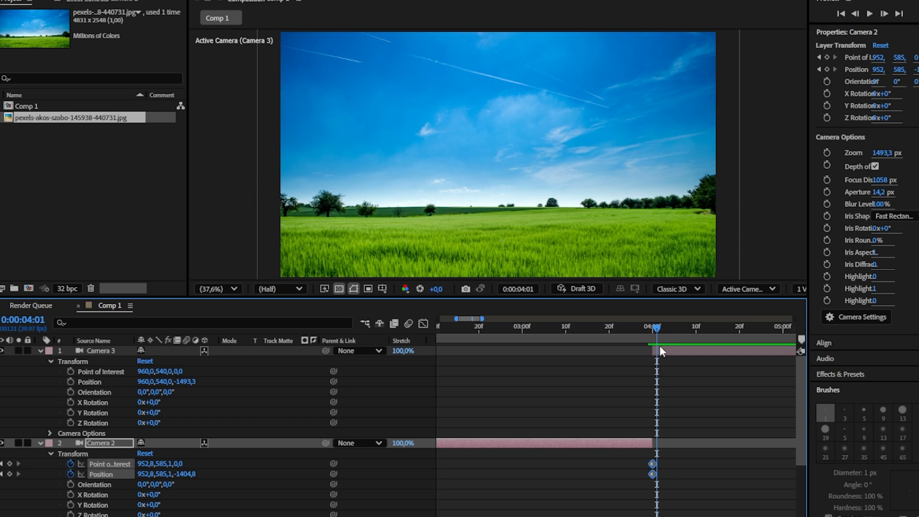
{"action": "left_click", "coordinate": [660, 350]}
{"action": "left_click", "coordinate": [71, 371]}
{"action": "left_click", "coordinate": [70, 382]}
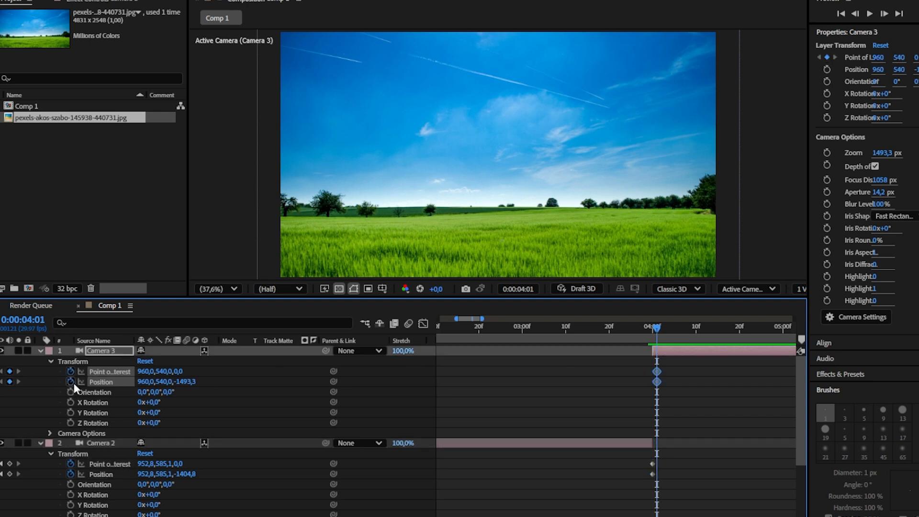
{"action": "left_click_drag", "start_coordinate": [664, 367], "coordinate": [652, 381]}
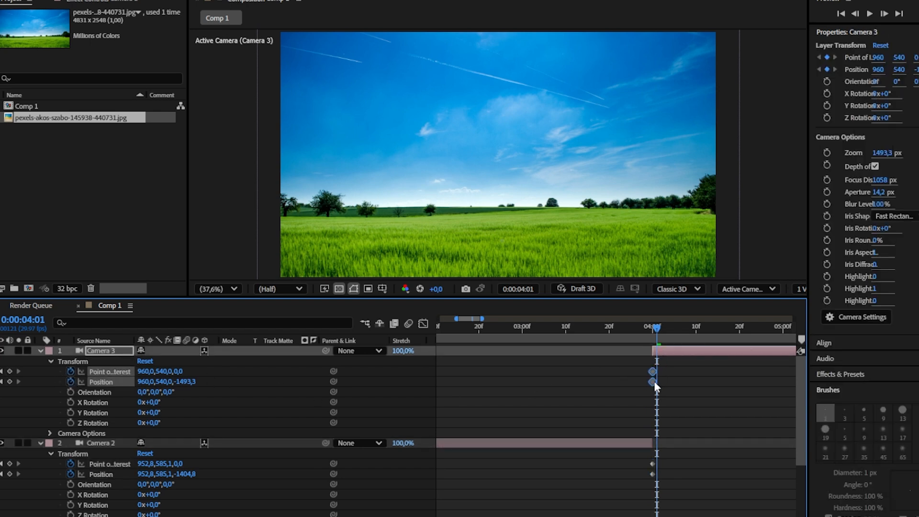
- Animate Camera 3 from position about 1438.2, 720.4, -1042.7 to 960, 540, -1493.3 at about six seconds, ending the layer there
{"action": "scroll", "coordinate": [653, 381], "scroll_direction": "down", "scroll_amount": 3}
{"action": "left_click", "coordinate": [662, 331]}
{"action": "left_click_drag", "start_coordinate": [581, 184], "coordinate": [618, 180]}
{"action": "key", "text": "2"}
{"action": "key", "text": "1"}
{"action": "key", "text": "3"}
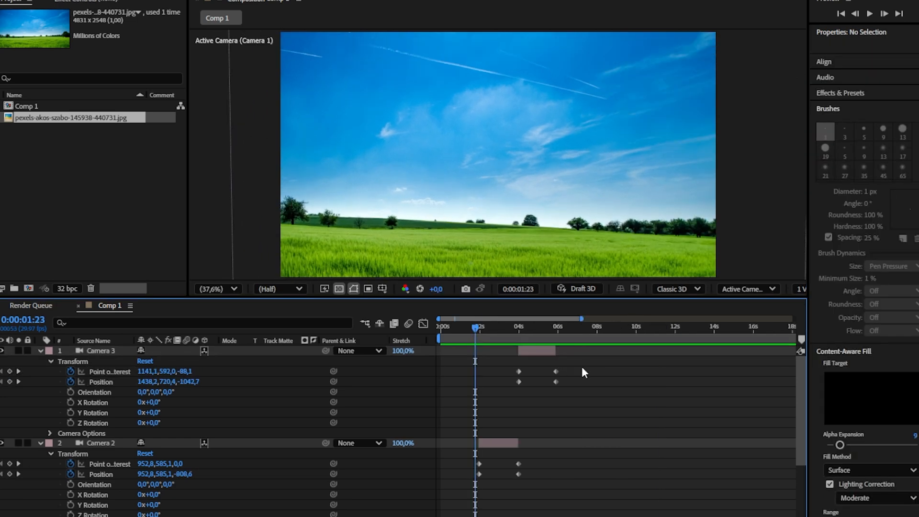
- Reduce the three camera layers to their keyframed properties and apply Easy Ease to all their keyframes
{"action": "left_click_drag", "start_coordinate": [581, 367], "coordinate": [410, 516]}
{"action": "scroll", "coordinate": [456, 510], "scroll_direction": "down", "scroll_amount": 3}
{"action": "scroll", "coordinate": [540, 459], "scroll_direction": "up", "scroll_amount": 1}
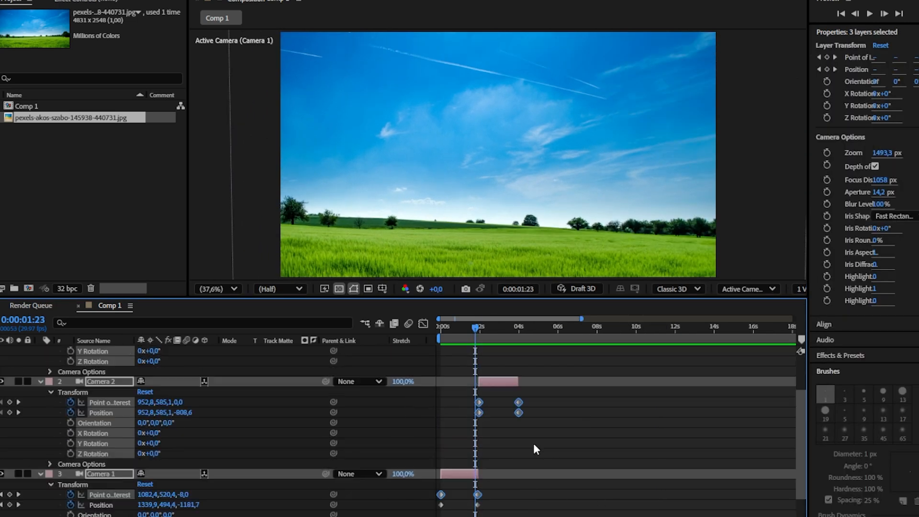
{"action": "scroll", "coordinate": [225, 412], "scroll_direction": "up", "scroll_amount": 2}
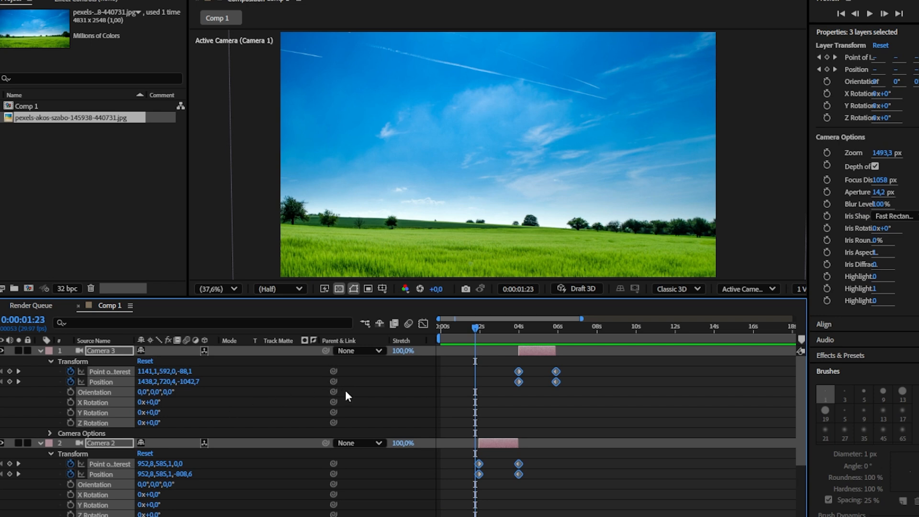
{"action": "key", "text": "u"}
{"action": "left_click_drag", "start_coordinate": [572, 356], "coordinate": [430, 465]}
{"action": "key", "text": "F9"}
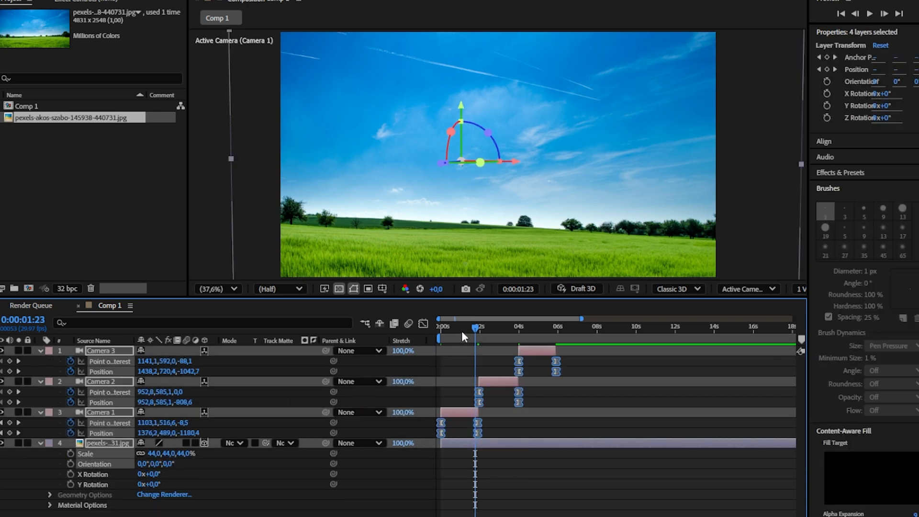
- Preview the three-camera animation from the start and examine the cut between Camera 1 and Camera 2 at 0:00:01:28
{"action": "key", "text": "Home"}
{"action": "key", "text": "space"}
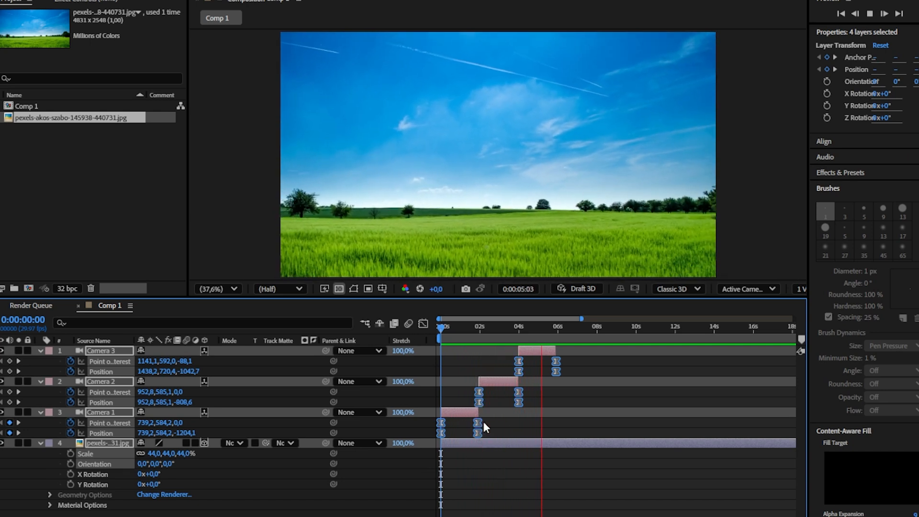
{"action": "key", "text": "space"}
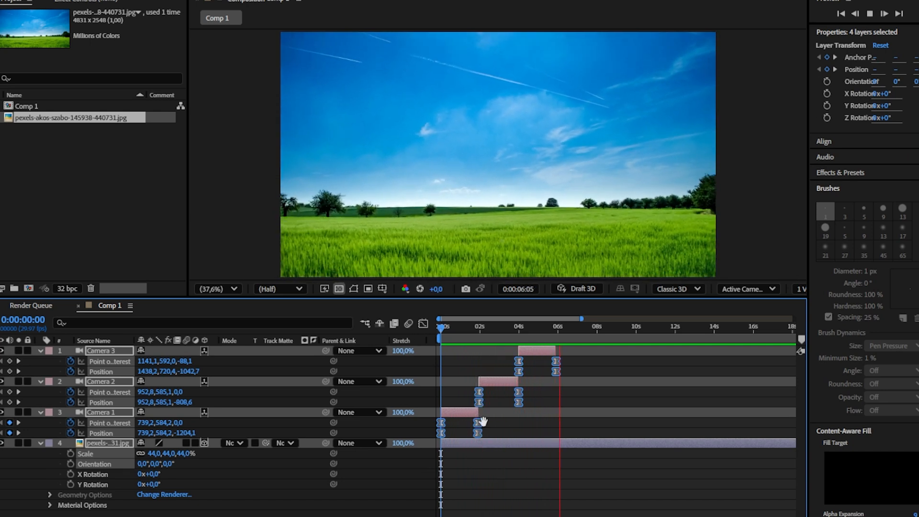
{"action": "left_click", "coordinate": [477, 472]}
{"action": "scroll", "coordinate": [474, 398], "scroll_direction": "up", "scroll_amount": 3}
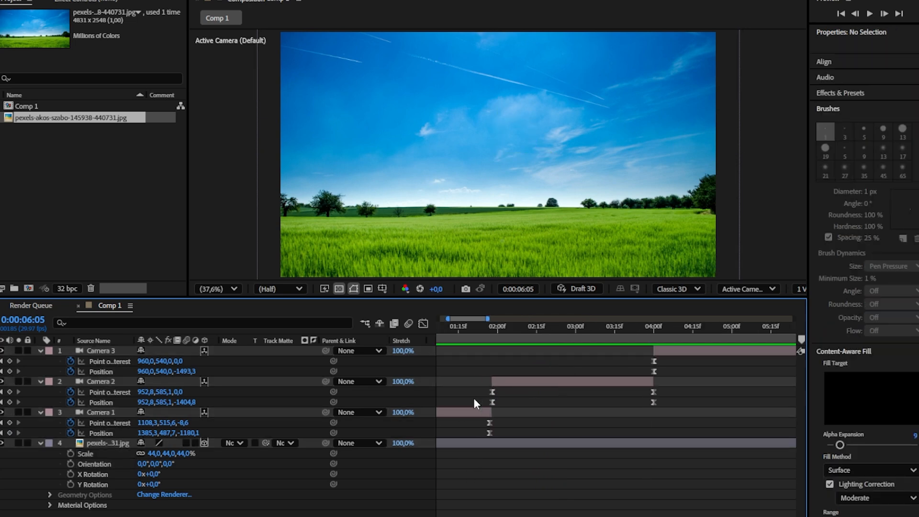
{"action": "left_click_drag", "start_coordinate": [500, 335], "coordinate": [514, 336]}
{"action": "scroll", "coordinate": [522, 410], "scroll_direction": "down", "scroll_amount": 4}
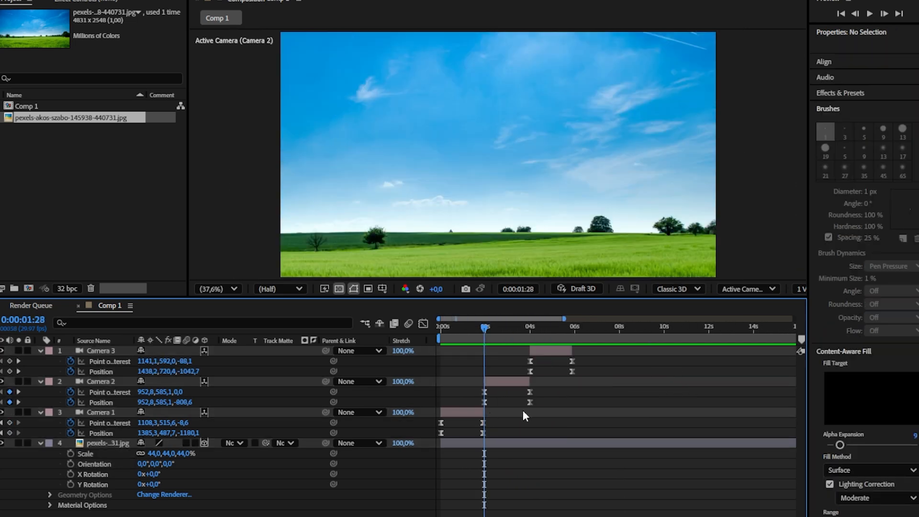
{"action": "key", "text": "Home"}
{"action": "key", "text": "space"}
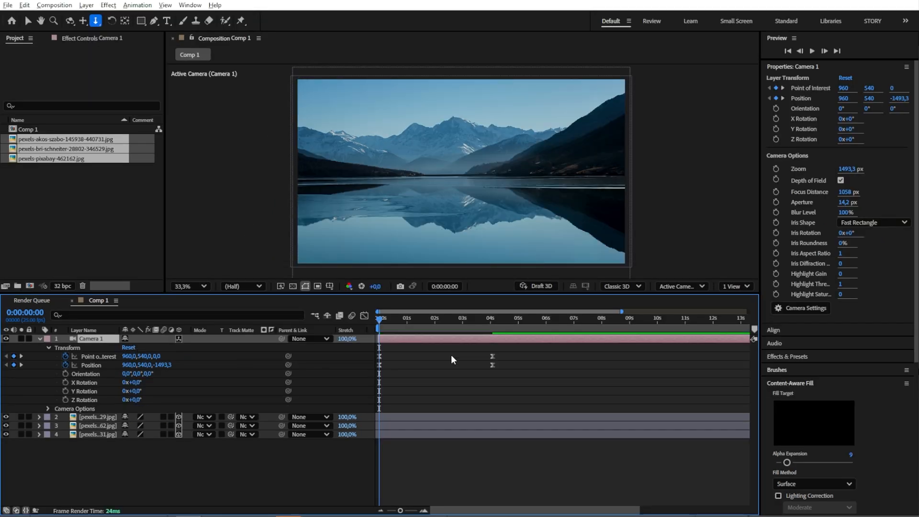
- Delete all Point of Interest and Position keyframes of Camera 1 in the mountain lake composition
{"action": "left_click", "coordinate": [495, 361]}
{"action": "left_click_drag", "start_coordinate": [496, 363], "coordinate": [346, 384]}
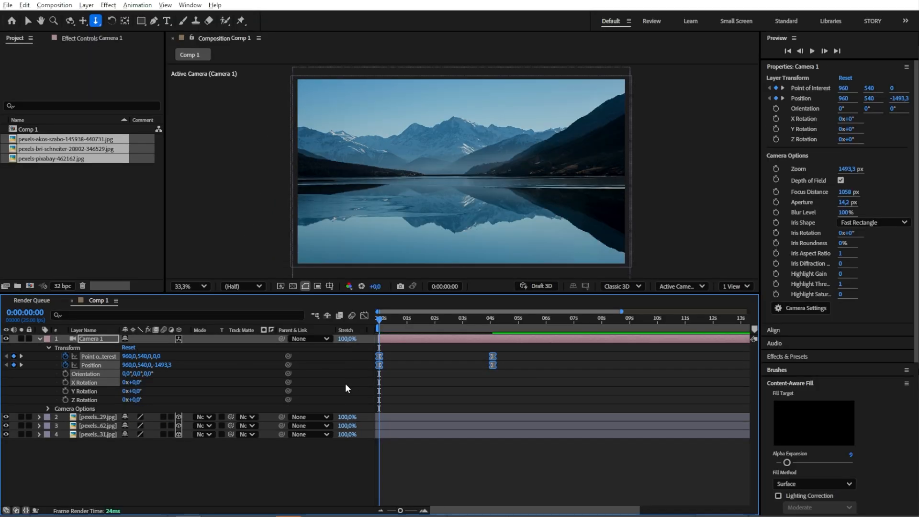
{"action": "key", "text": "Delete"}
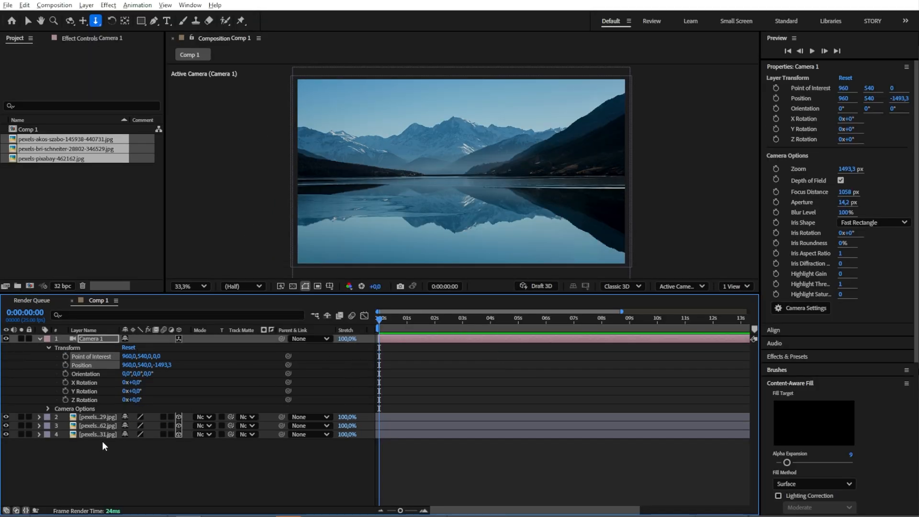
- Show the composition in two views, pairing Active Camera with Custom View 1
{"action": "left_click_drag", "start_coordinate": [102, 441], "coordinate": [104, 417]}
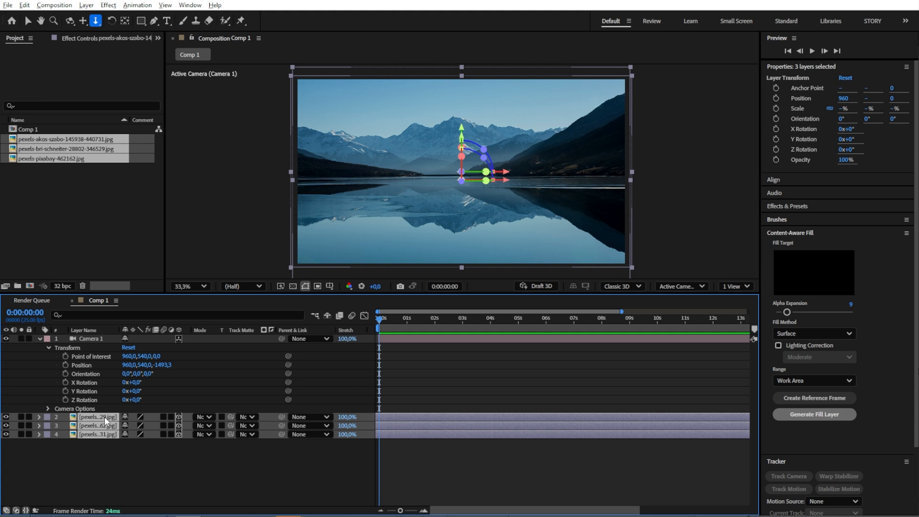
{"action": "left_click", "coordinate": [109, 455]}
{"action": "left_click", "coordinate": [97, 417]}
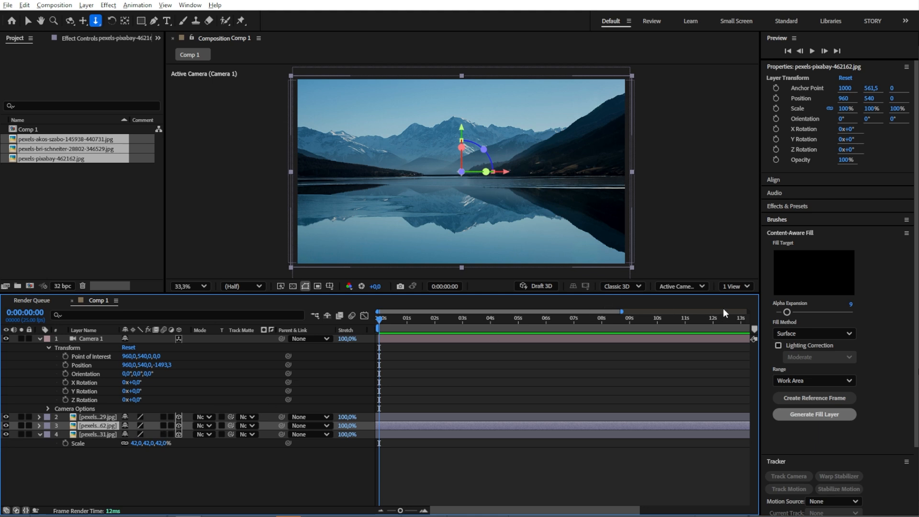
{"action": "left_click", "coordinate": [736, 286]}
{"action": "left_click", "coordinate": [743, 318]}
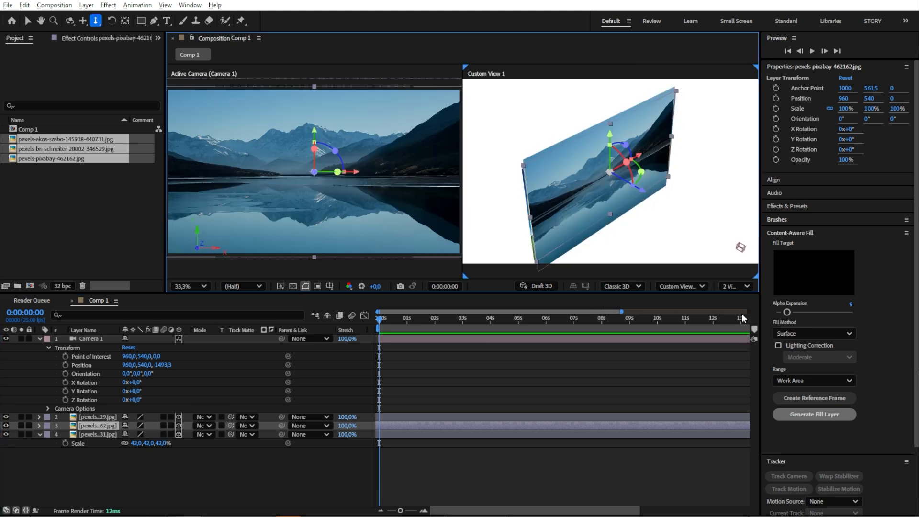
- Push the meadow image back along Z to about 7514.7 and scale it up to 235% to compensate for the distance
{"action": "left_click", "coordinate": [107, 434]}
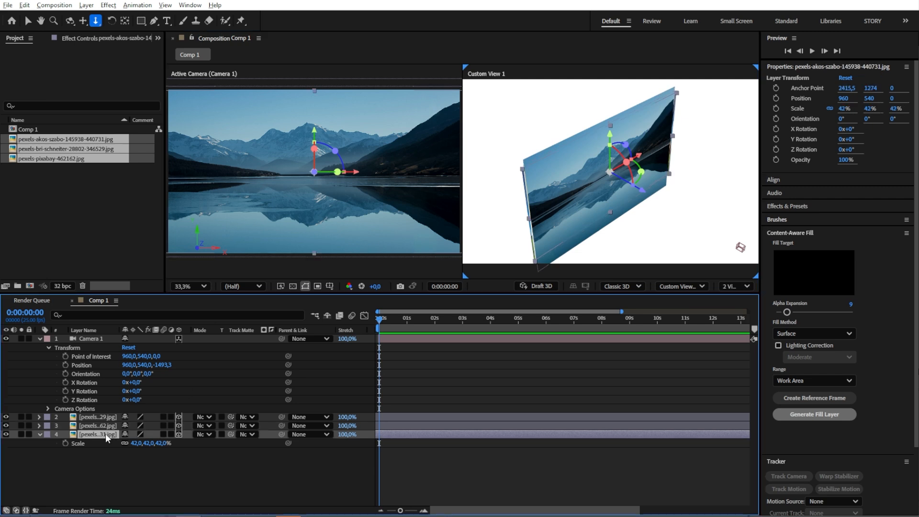
{"action": "key", "text": "p"}
{"action": "left_click_drag", "start_coordinate": [632, 192], "coordinate": [511, 123]}
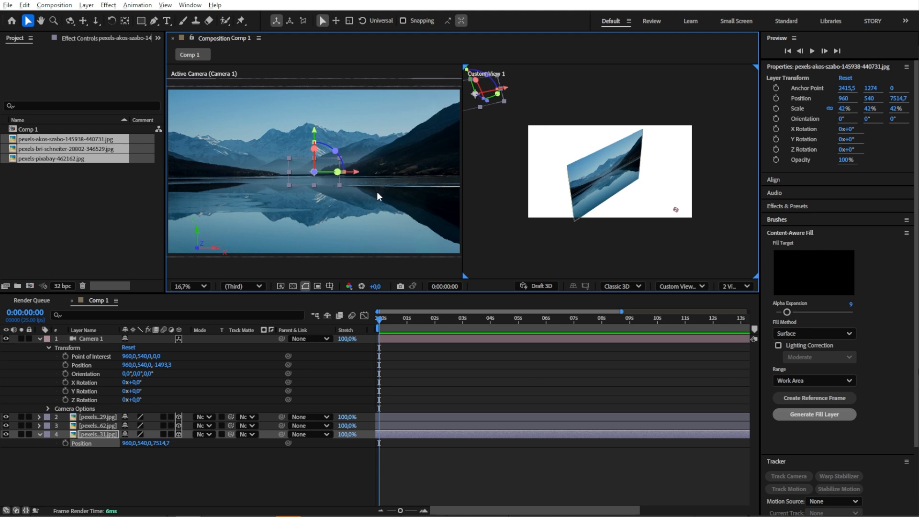
{"action": "key", "text": "s"}
{"action": "left_click_drag", "start_coordinate": [148, 445], "coordinate": [240, 444]}
- Push the coastline image back along Z to about 3080, between the lake and meadow images, and try adjusting its scale
{"action": "left_click", "coordinate": [102, 426]}
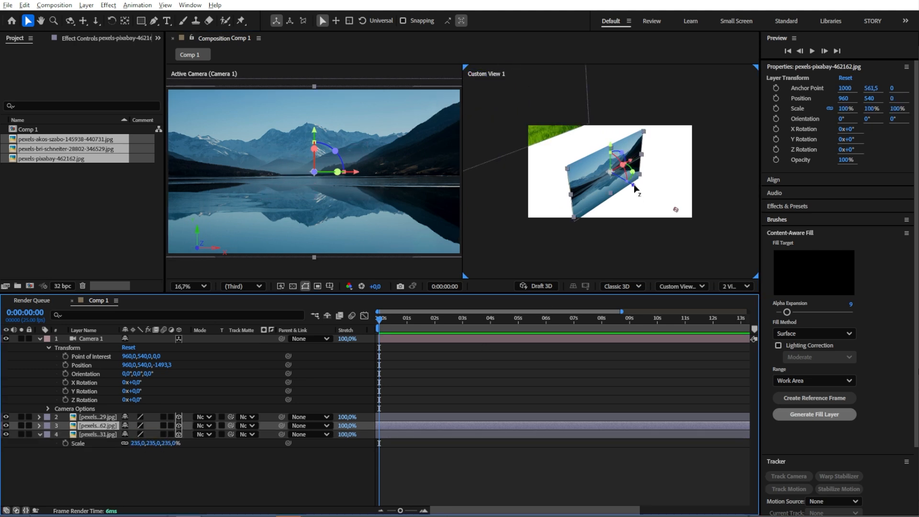
{"action": "left_click_drag", "start_coordinate": [635, 188], "coordinate": [528, 163]}
{"action": "key", "text": "p"}
{"action": "key", "text": "s"}
{"action": "left_click_drag", "start_coordinate": [164, 434], "coordinate": [227, 428]}
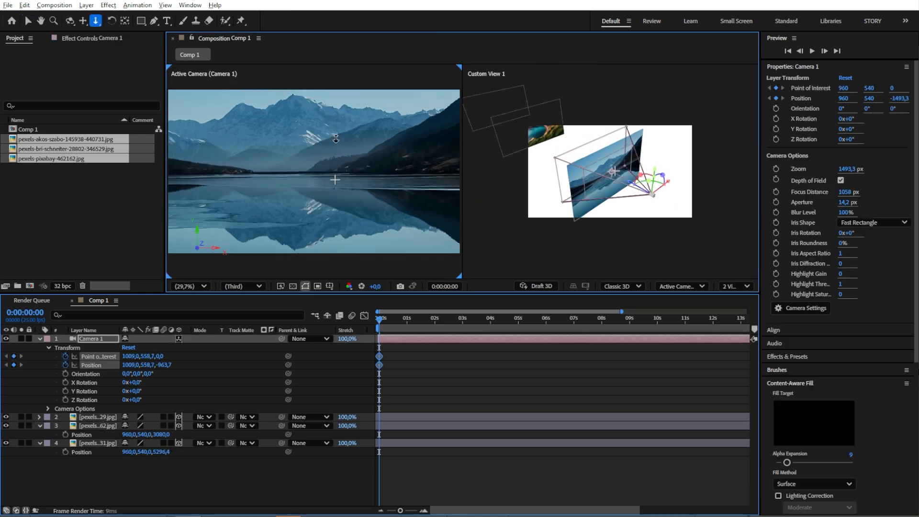
- Keyframe Camera 1 from position about 985.7, 581.6, 3971.7 at 0:00:00:00 to pulled back in front of the lake at about four seconds
{"action": "left_click_drag", "start_coordinate": [331, 144], "coordinate": [334, 39]}
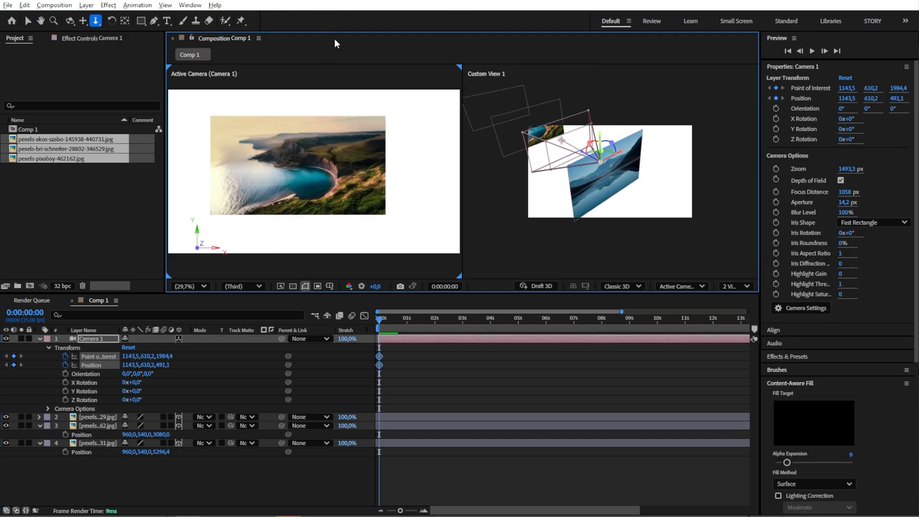
{"action": "left_click_drag", "start_coordinate": [255, 166], "coordinate": [336, 180]}
{"action": "key", "text": "c"}
{"action": "key", "text": "c"}
{"action": "left_click_drag", "start_coordinate": [404, 321], "coordinate": [498, 324]}
{"action": "left_click_drag", "start_coordinate": [322, 164], "coordinate": [313, 209]}
- Preview the camera pull-back through the three images and scrub to its end near four seconds
{"action": "left_click_drag", "start_coordinate": [500, 322], "coordinate": [423, 329]}
{"action": "key", "text": "space"}
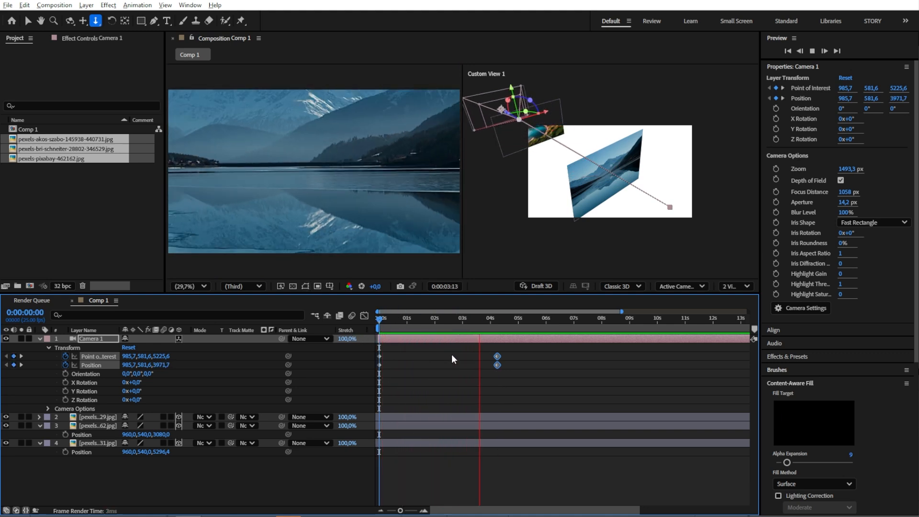
{"action": "key", "text": "space"}
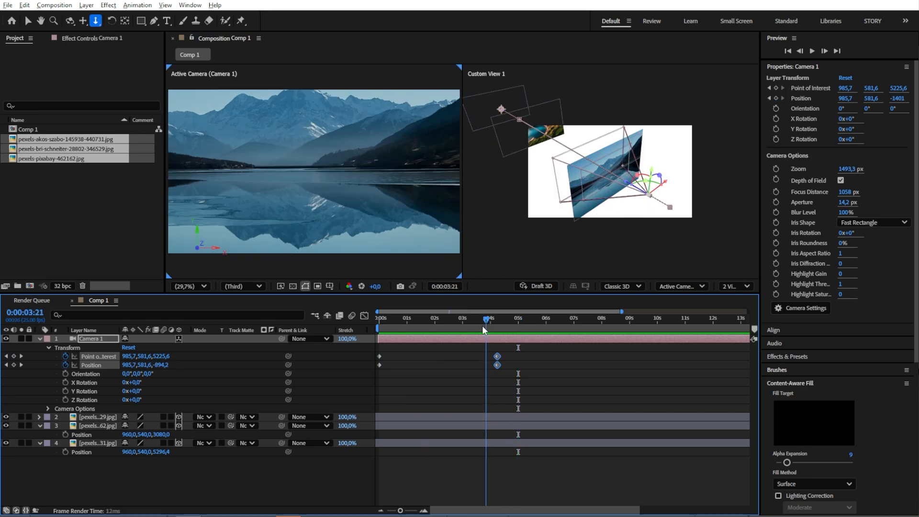
{"action": "mouse_move", "coordinate": [481, 326]}
{"action": "left_mouse_down"}
{"action": "mouse_move", "coordinate": [463, 327]}
{"action": "mouse_move", "coordinate": [497, 329]}
{"action": "left_mouse_up"}
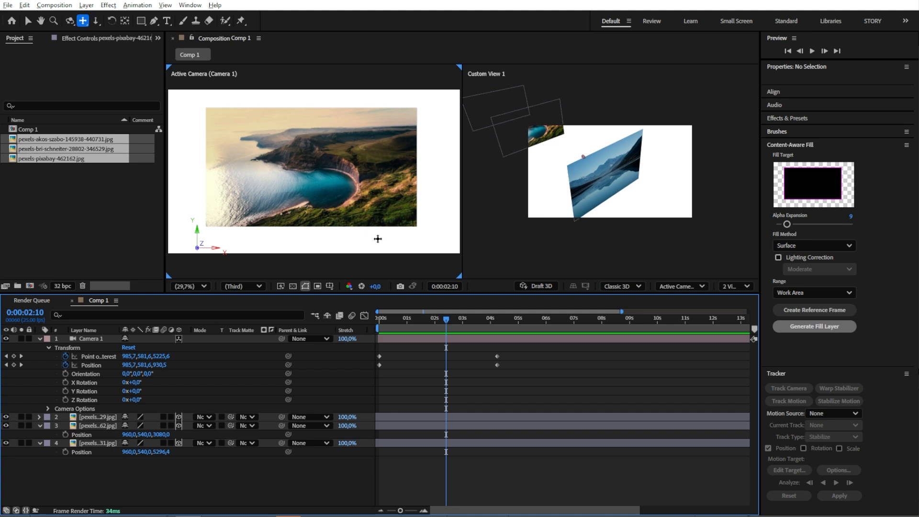
- Expand Camera 1's Camera Options and move the coastline image sideways along X to expose the meadow image behind it
{"action": "left_click", "coordinate": [91, 339]}
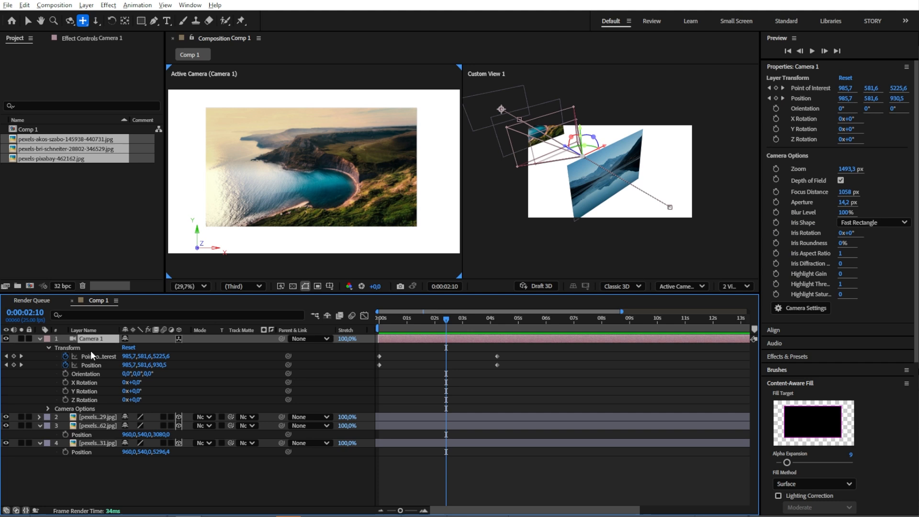
{"action": "left_click", "coordinate": [47, 408]}
{"action": "key", "text": "v"}
{"action": "left_click", "coordinate": [348, 220]}
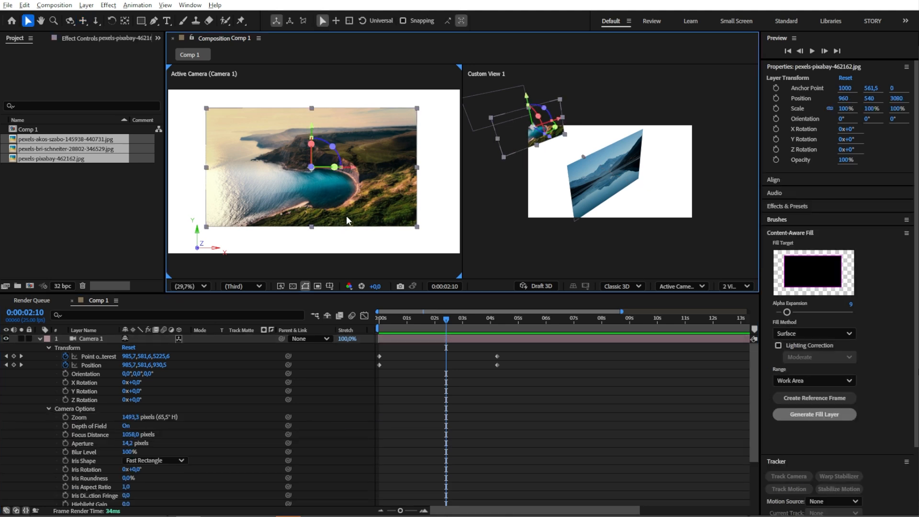
{"action": "left_click_drag", "start_coordinate": [350, 170], "coordinate": [472, 191]}
- Compare Camera 1's Depth of Field off and on, leave it on, and set the Aperture to about 192.2 pixels
{"action": "left_click", "coordinate": [140, 426]}
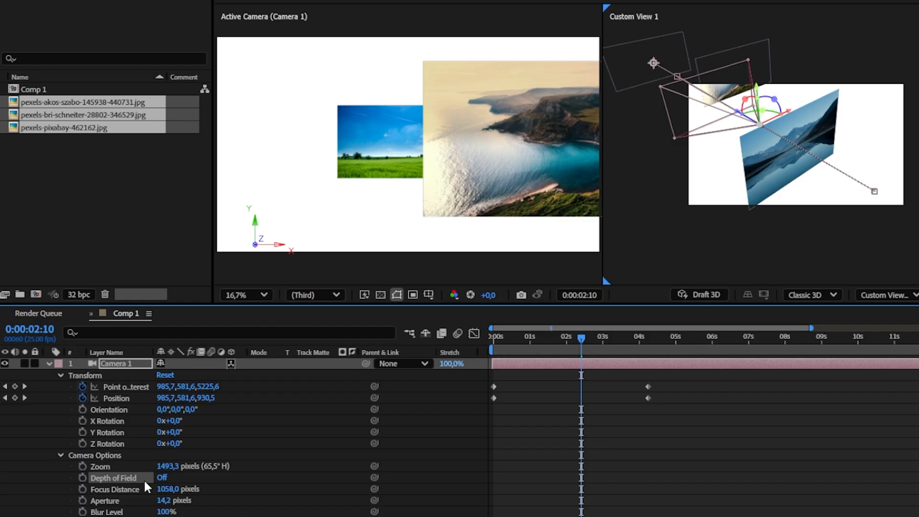
{"action": "left_click", "coordinate": [124, 425]}
{"action": "left_click_drag", "start_coordinate": [163, 501], "coordinate": [270, 493]}
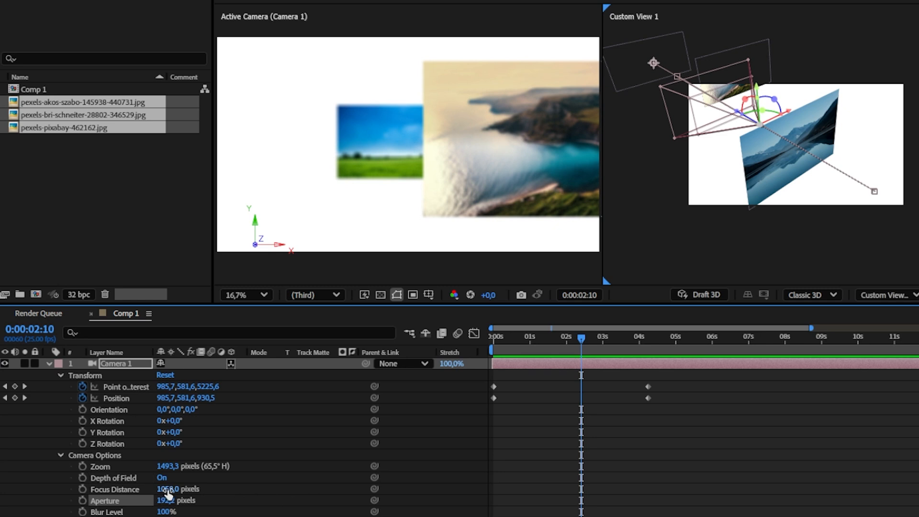
- Set Camera 1's Focus Distance to about 1586 pixels with Depth of Field kept on, and return to 0:00:00:00
{"action": "left_click_drag", "start_coordinate": [170, 490], "coordinate": [253, 501]}
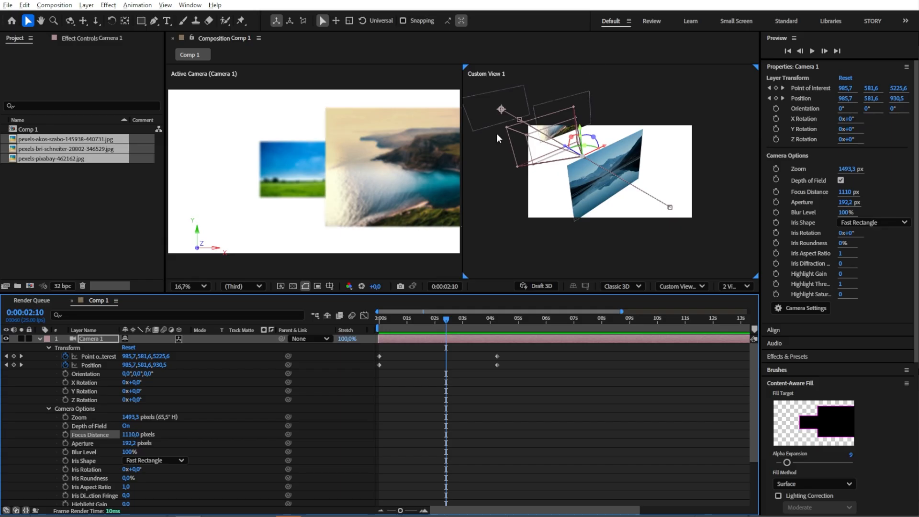
{"action": "left_click_drag", "start_coordinate": [146, 420], "coordinate": [371, 424]}
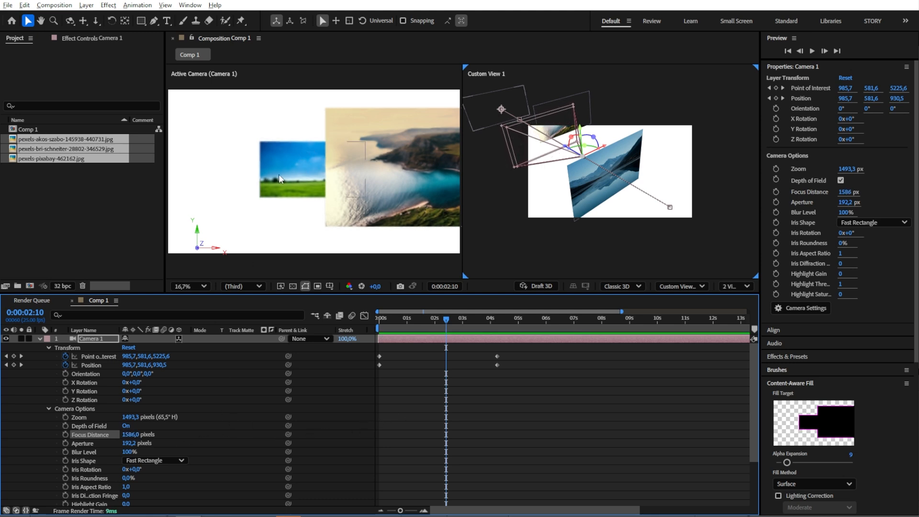
{"action": "left_click", "coordinate": [124, 426]}
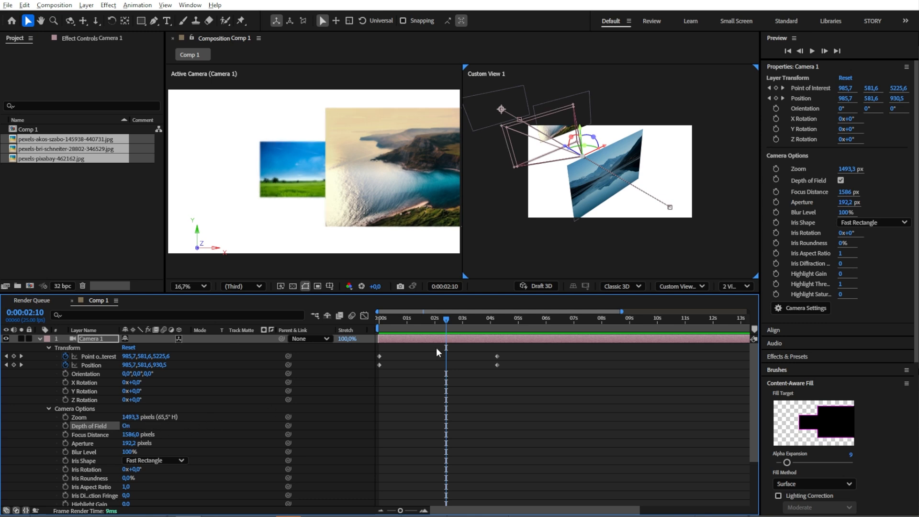
{"action": "left_click_drag", "start_coordinate": [435, 321], "coordinate": [379, 337]}
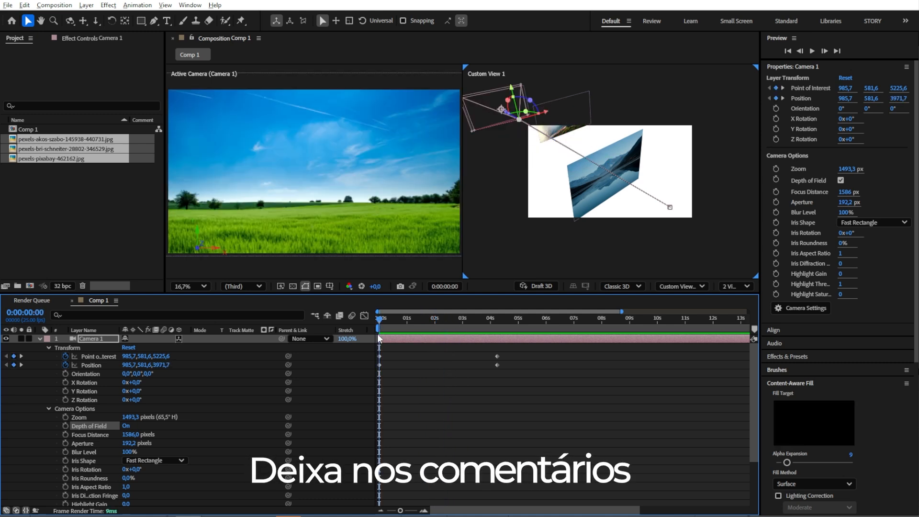